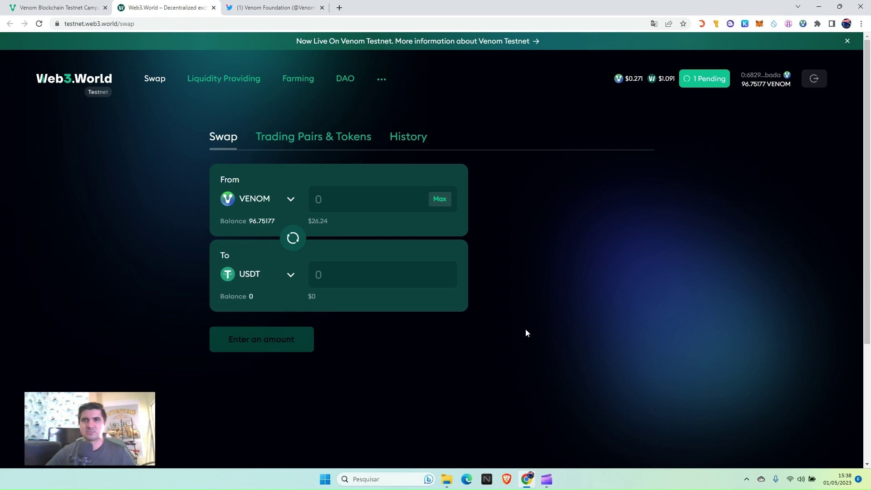
- Switch back to the Venom testnet Web3.World tasks page after the pending VENOM swap
left_click(61, 7)
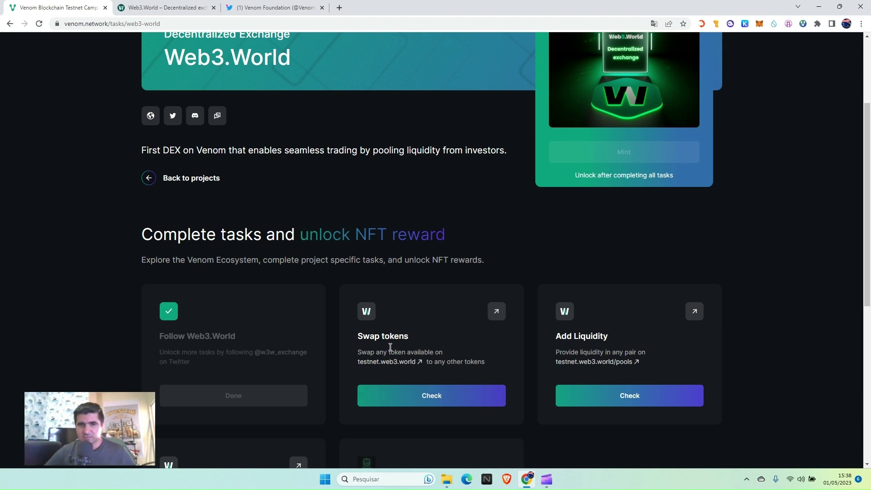
- Submit the Swap tokens task for checking and dismiss the check notice
left_click(423, 401)
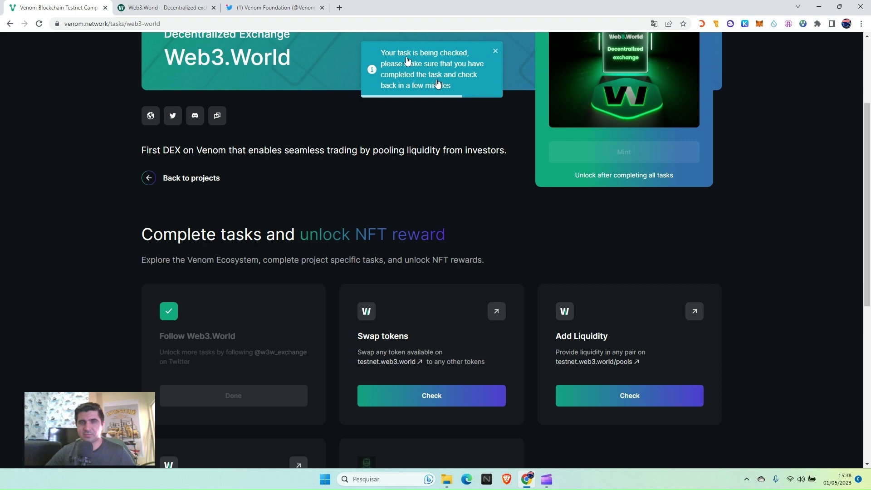
left_click(496, 52)
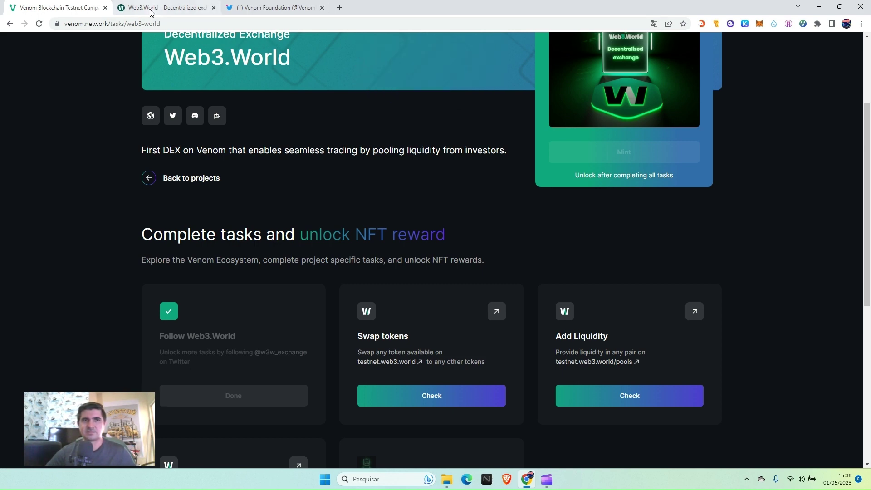
left_click(151, 12)
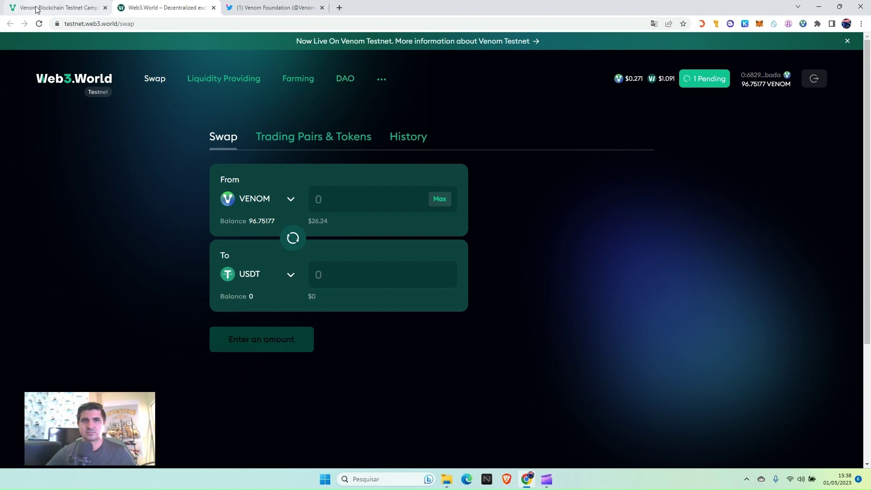
left_click(54, 8)
- Open the Web3.World pools list from the Add Liquidity task card
scroll(354, 295, "down", 3)
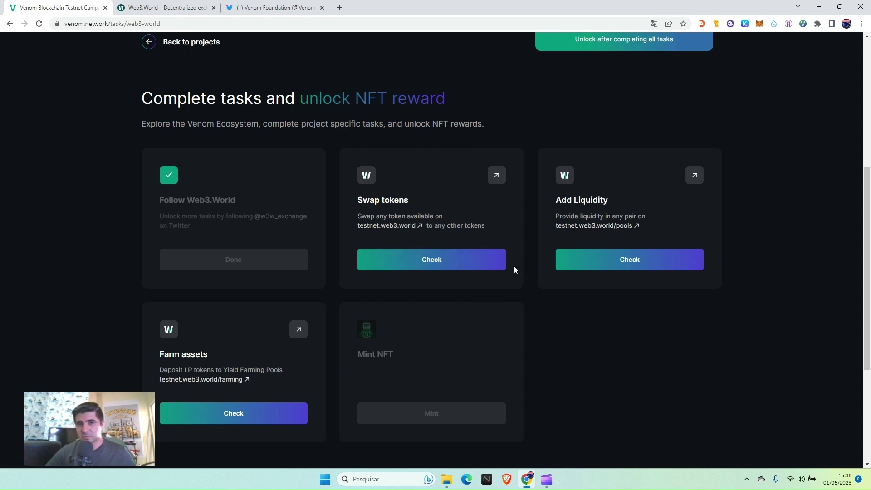
scroll(463, 292, "up", 1)
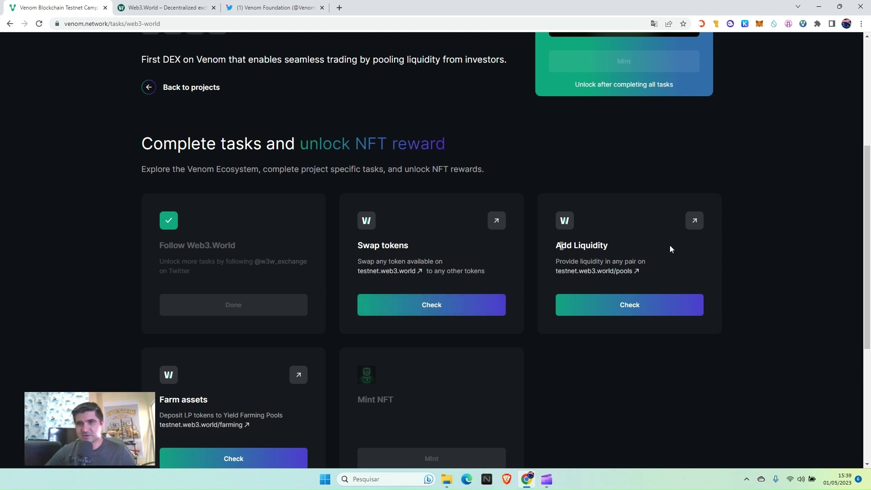
left_click(694, 221)
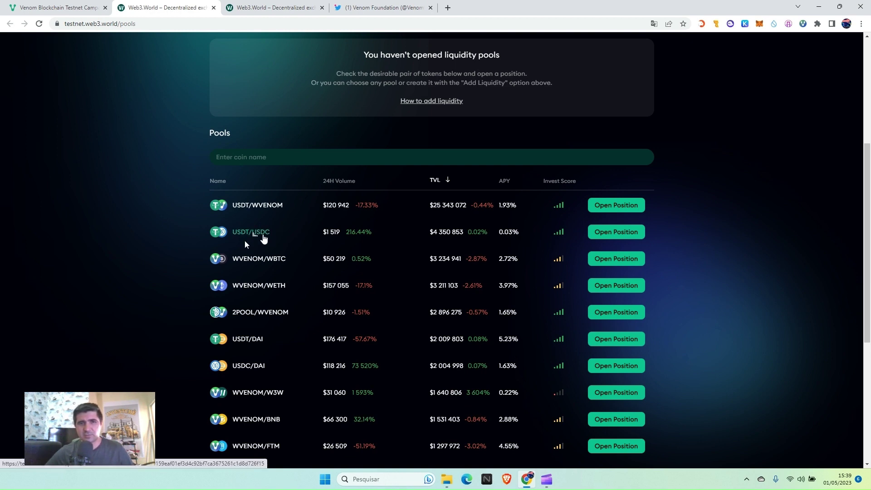
- Open a USDT/USDC liquidity position, connect the wallet and confirm the 2 VENOM transaction
left_click(618, 234)
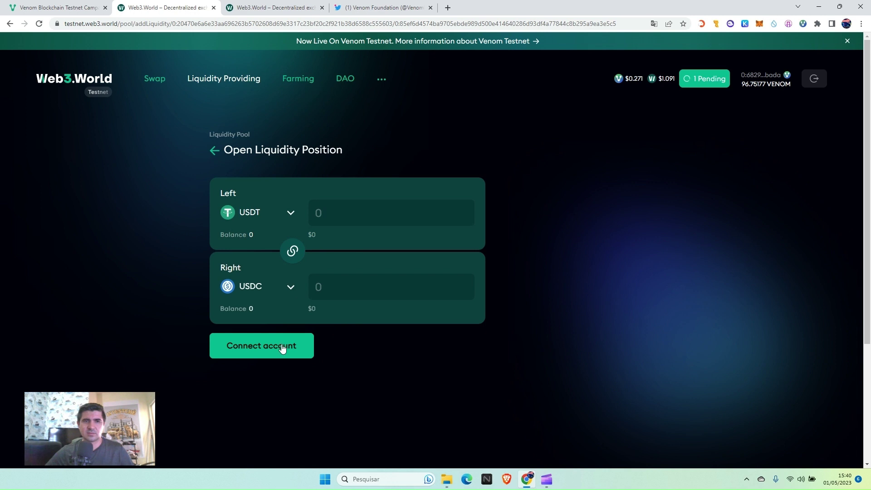
left_click(271, 345)
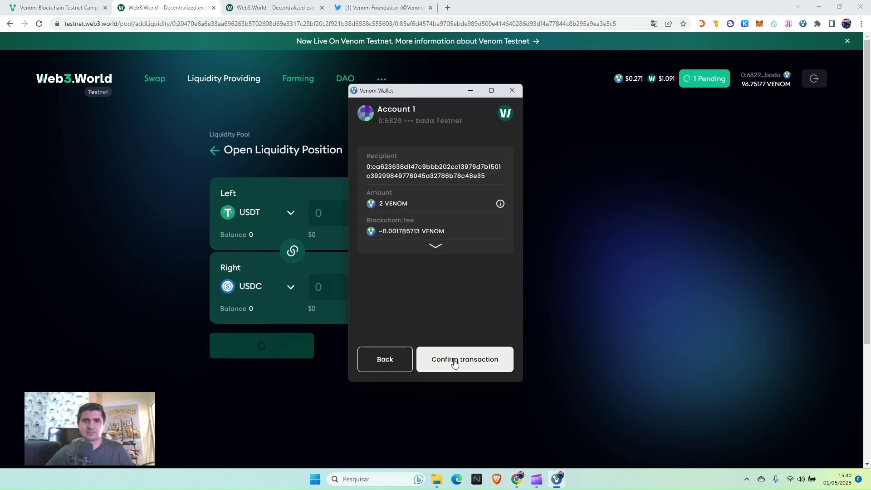
left_click(454, 361)
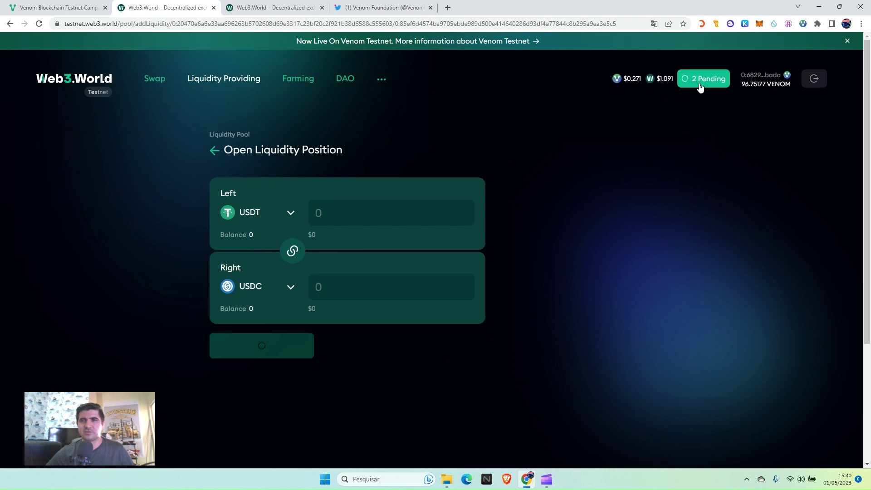
key("ctrl+shift+Tab")
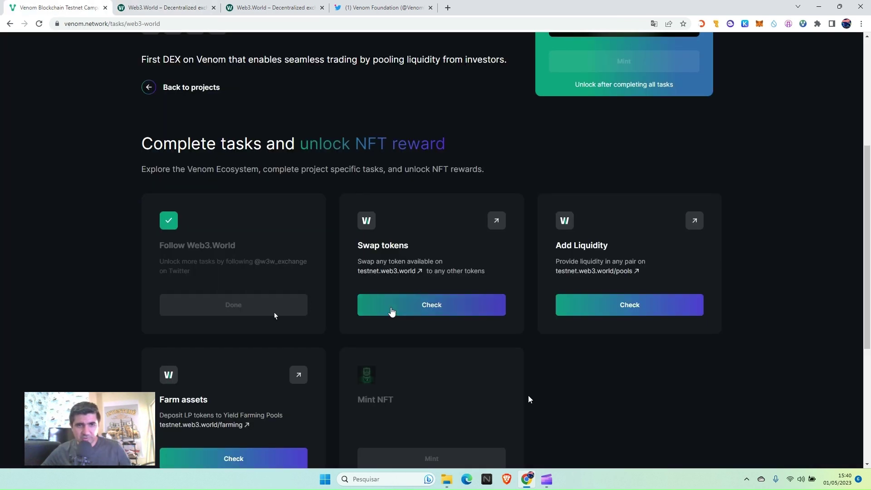
- Go back to all projects, open VenomBridge's task list, and start the Follow Venom Bridge task
scroll(620, 304, "down", 1)
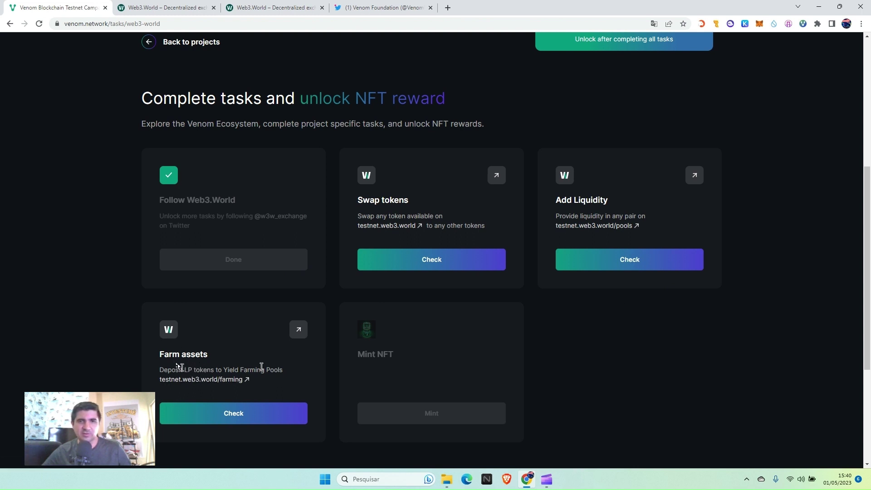
scroll(321, 158, "up", 2)
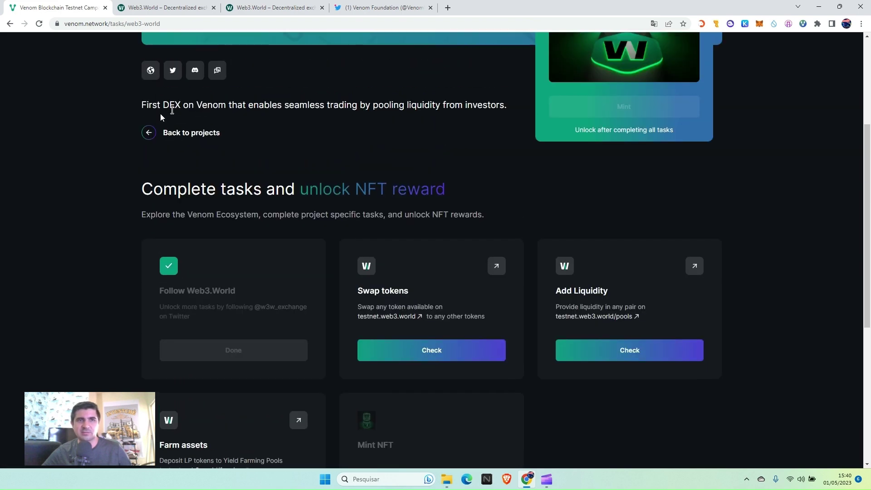
left_click(156, 134)
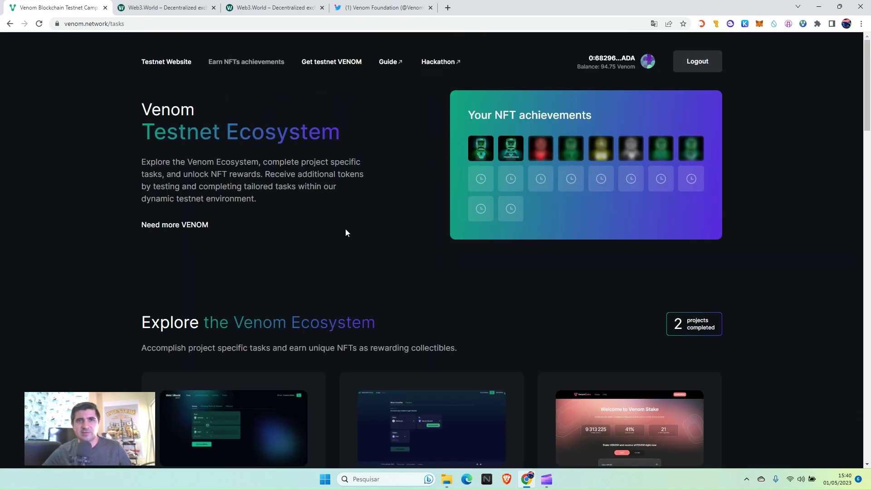
scroll(358, 237, "down", 5)
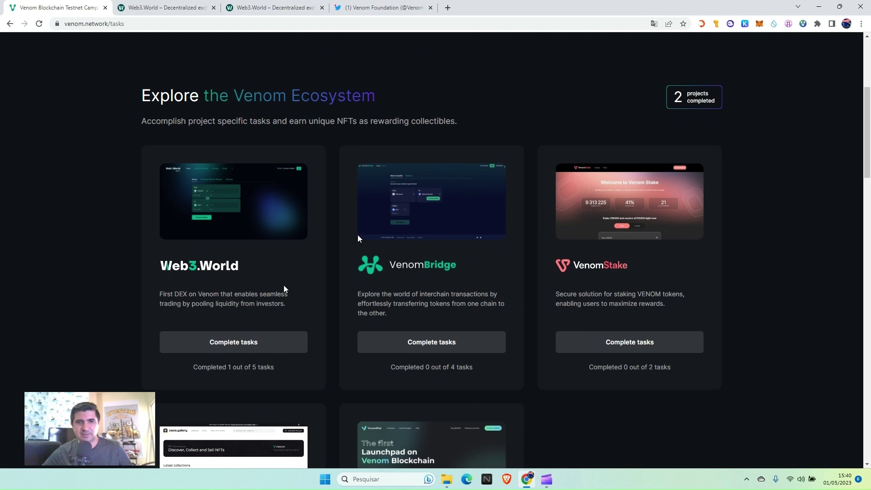
scroll(279, 301, "down", 4)
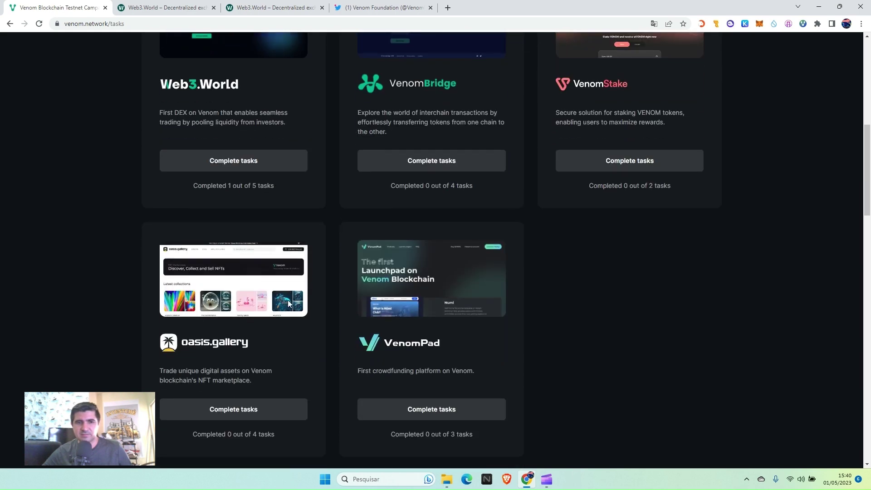
scroll(311, 292, "up", 2)
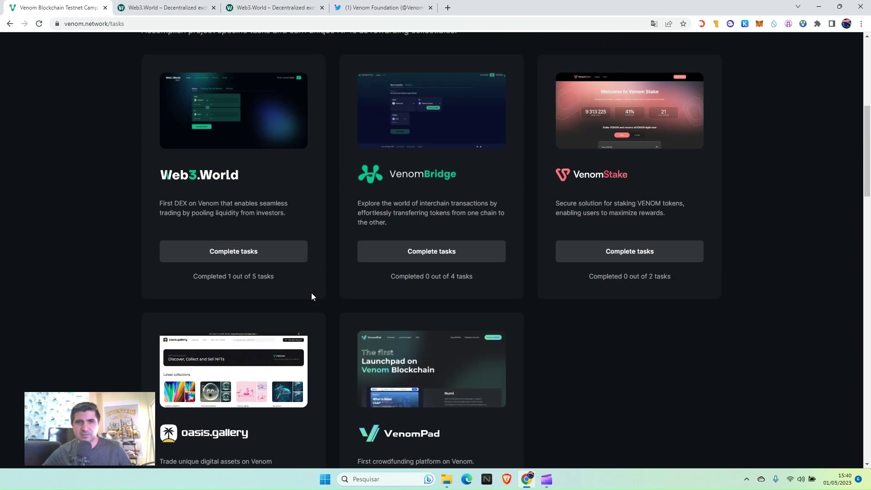
left_click(417, 253)
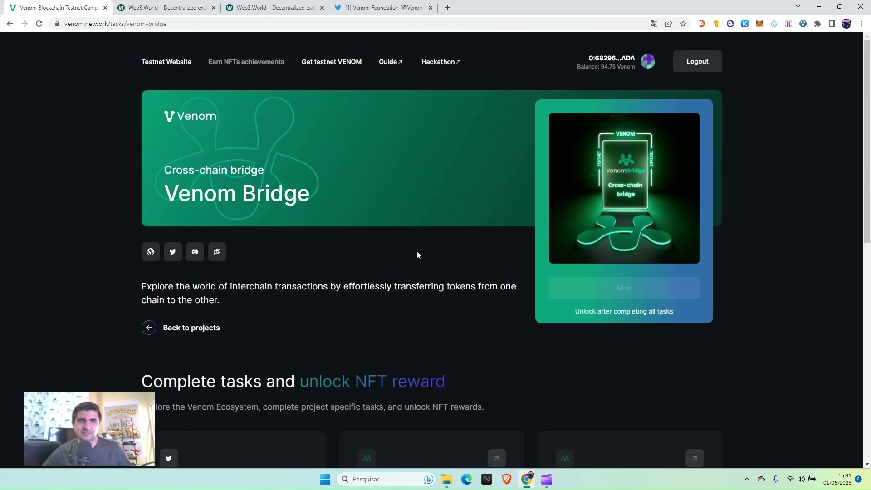
scroll(418, 252, "down", 4)
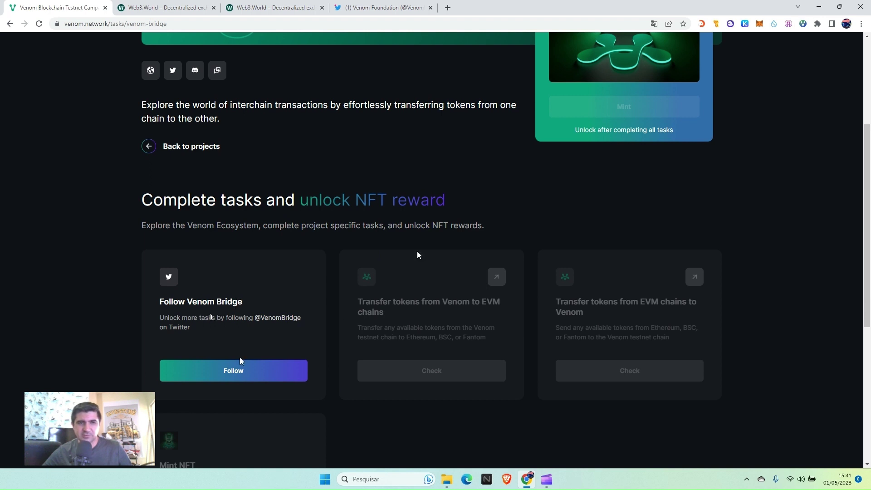
left_click(235, 371)
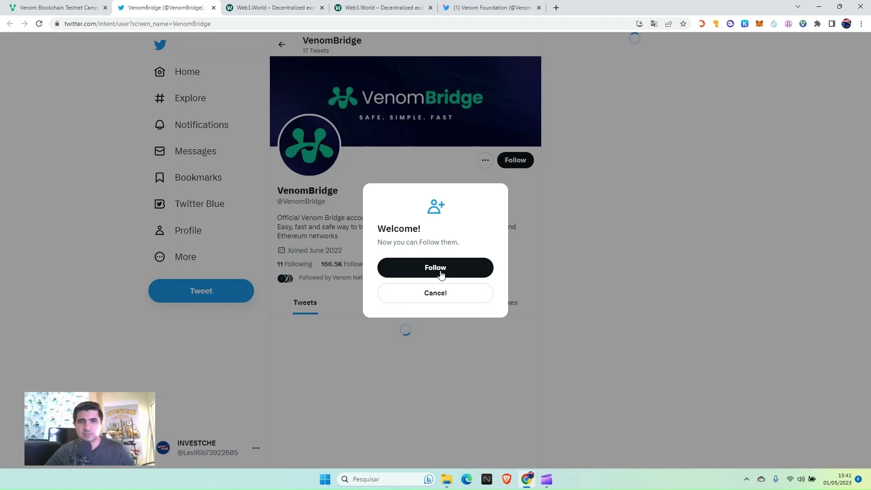
left_click(440, 273)
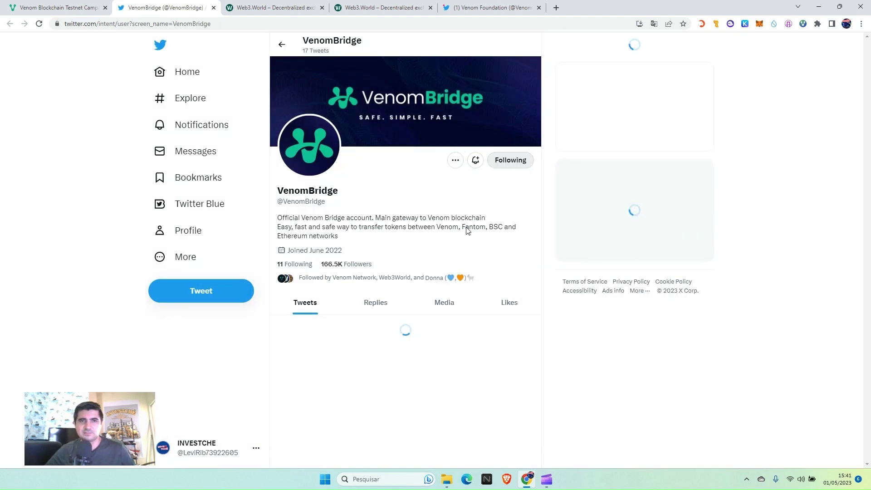
left_click(59, 7)
left_click(224, 375)
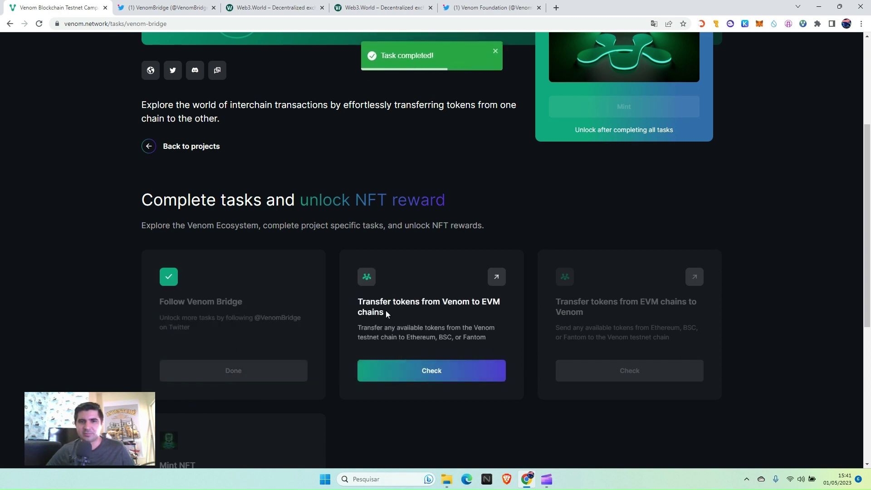
- Open the bridge site from the Transfer tokens from Venom to EVM chains task
left_click_drag(392, 303, 502, 309)
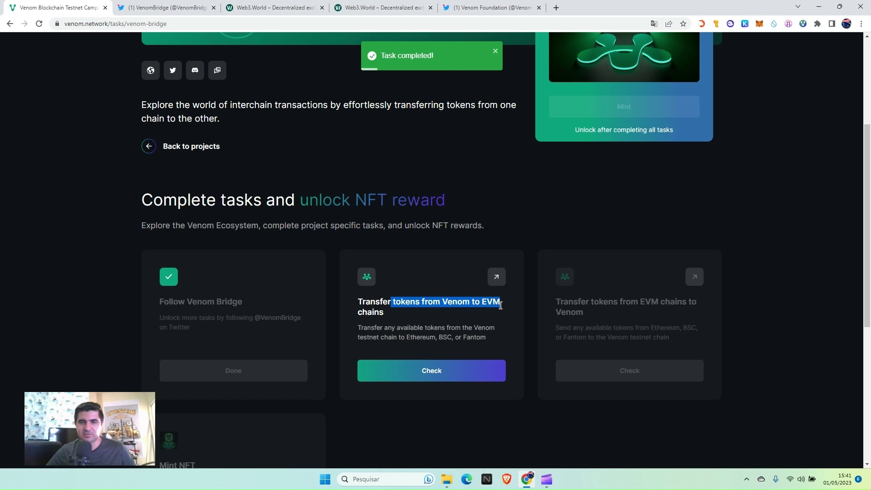
left_click(496, 276)
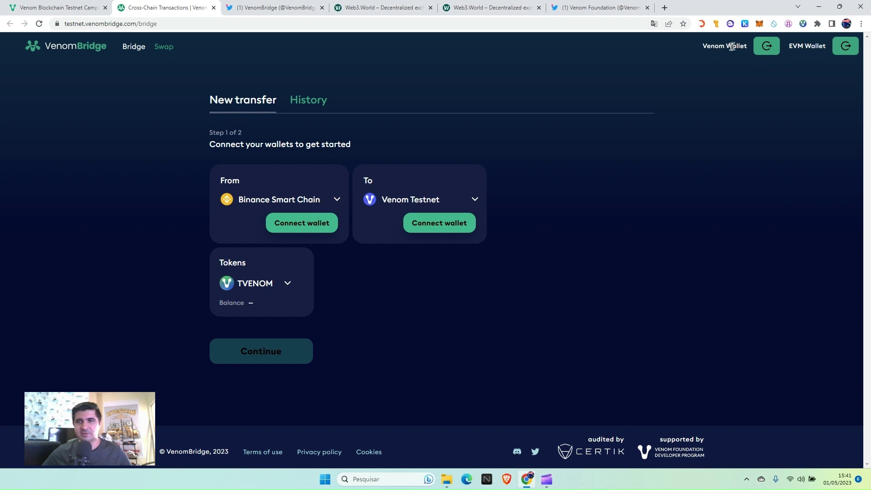
- Connect the Venom wallet extension to VenomBridge
left_click(774, 49)
left_click(422, 238)
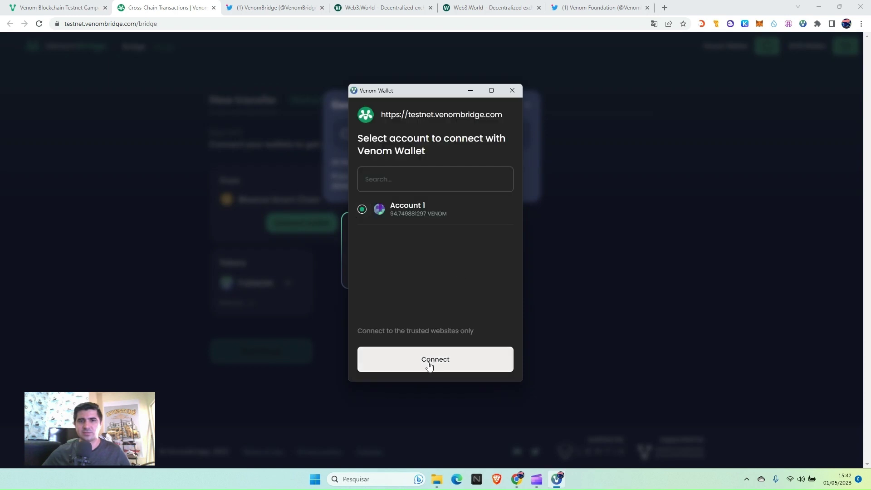
left_click(403, 366)
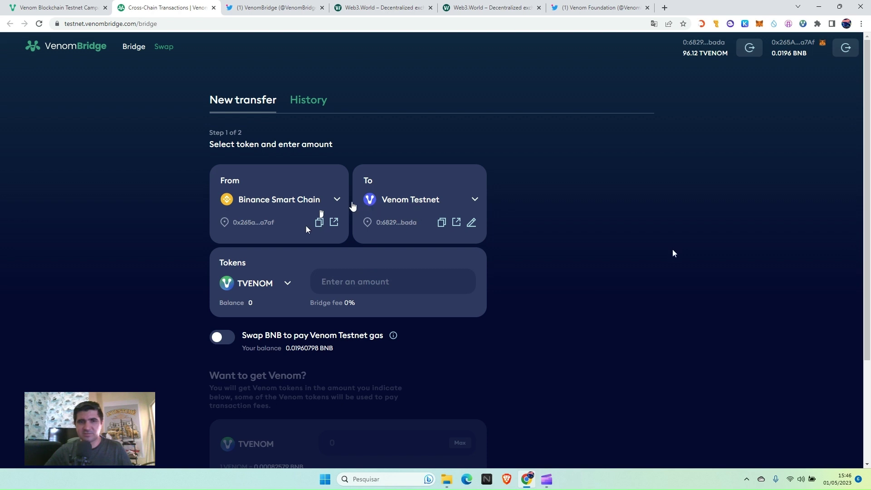
- Set a 1 TVENOM transfer from Venom Testnet to Binance Smart Chain, with TVENOM paying BSC gas
left_click(337, 201)
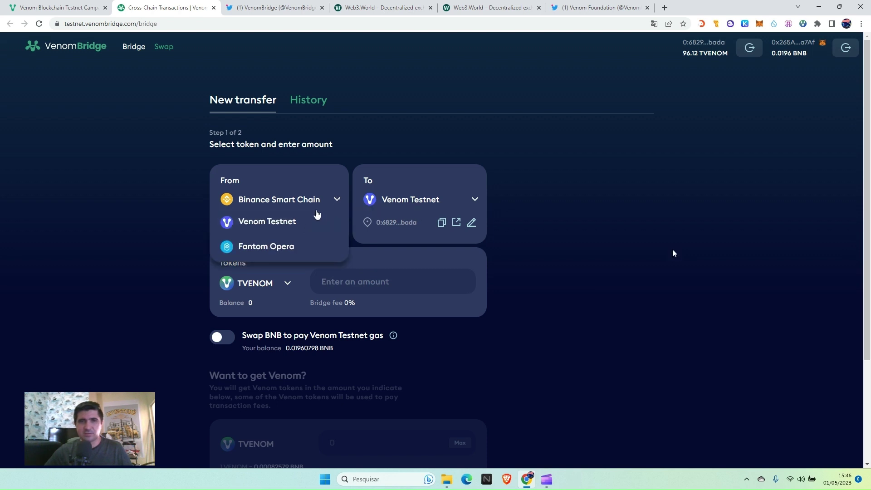
left_click(330, 222)
left_click(411, 204)
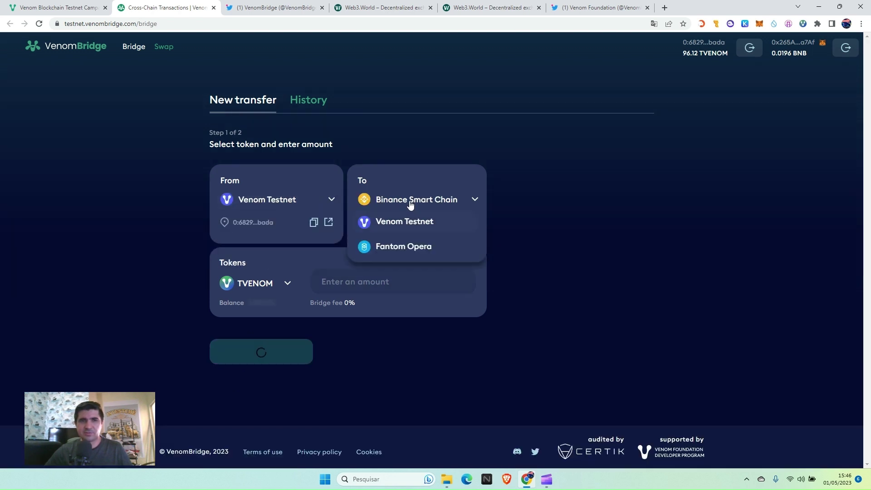
left_click(410, 204)
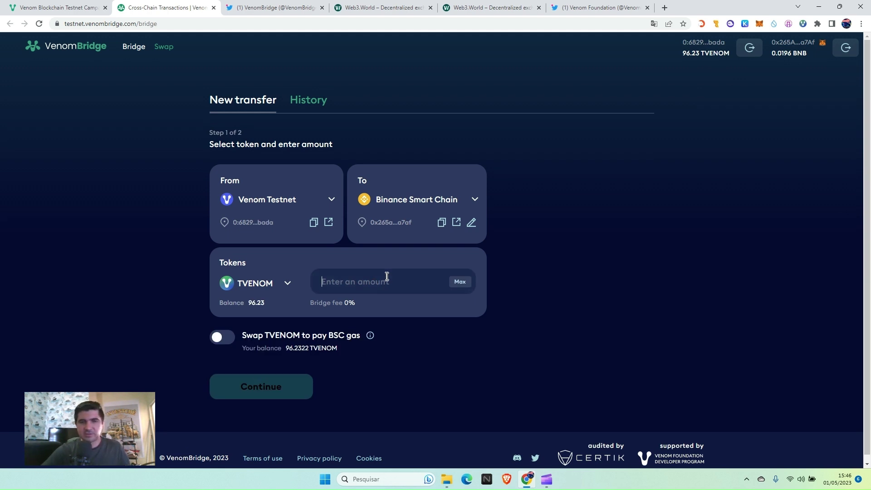
type("1")
left_click(229, 338)
left_click(229, 339)
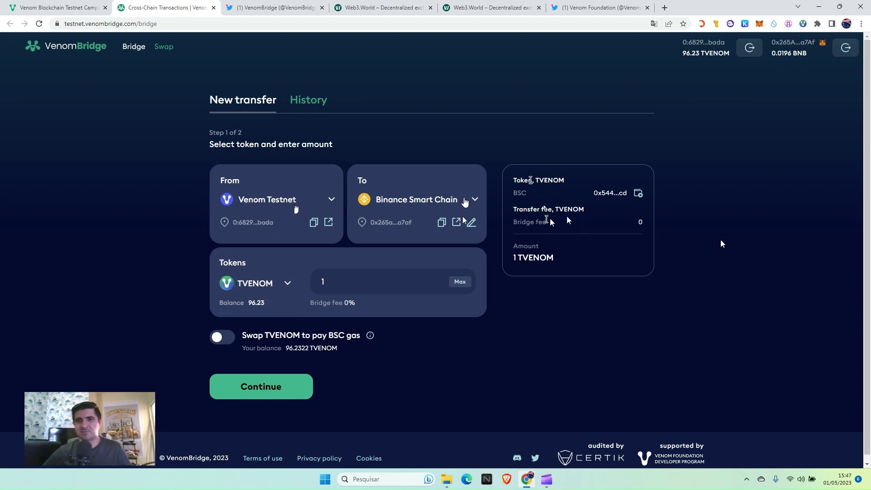
left_click(218, 338)
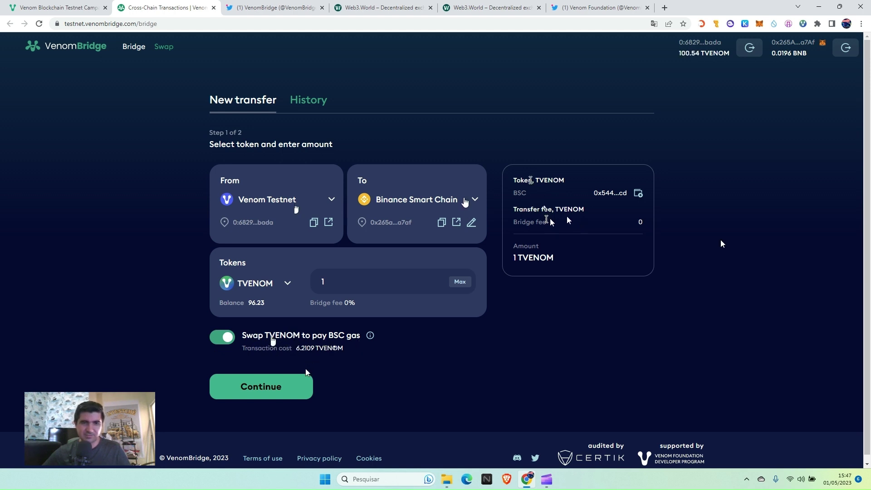
left_click(279, 393)
left_click_drag(296, 348, 326, 348)
- Approve the 1 TVENOM transfer, confirm it in Venom Wallet, and start a new transfer
left_click(290, 389)
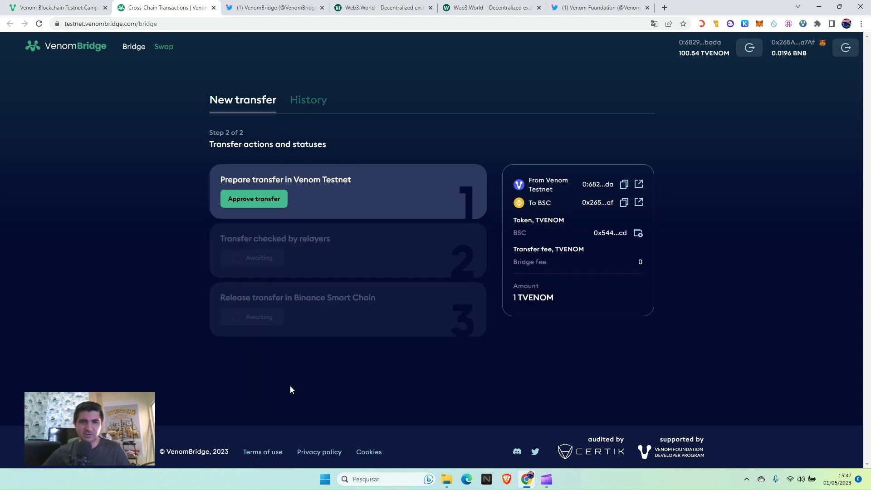
left_click(274, 202)
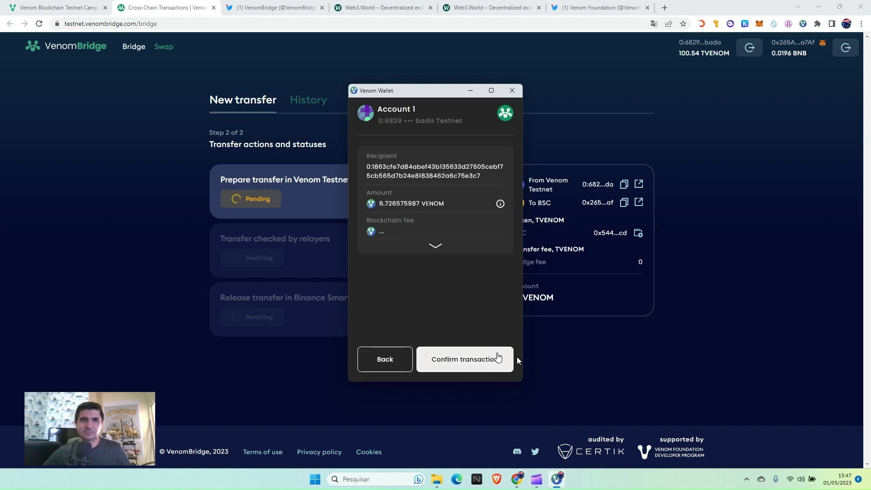
left_click(453, 367)
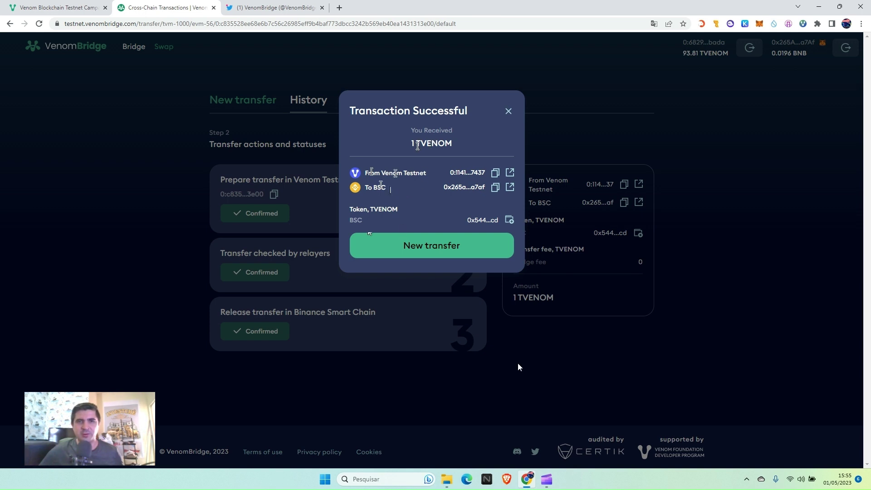
left_click(436, 251)
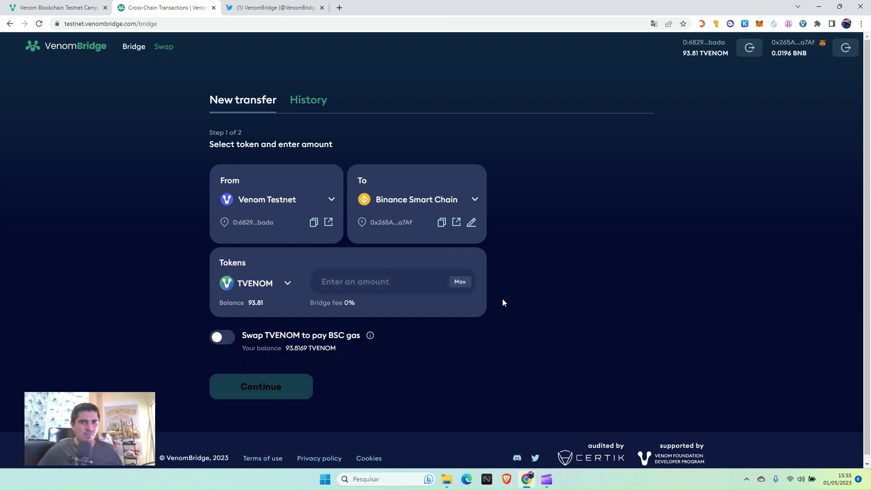
- Set a Max (1 TVENOM) transfer from Binance Smart Chain to Venom Testnet and continue
left_click(331, 201)
left_click(271, 226)
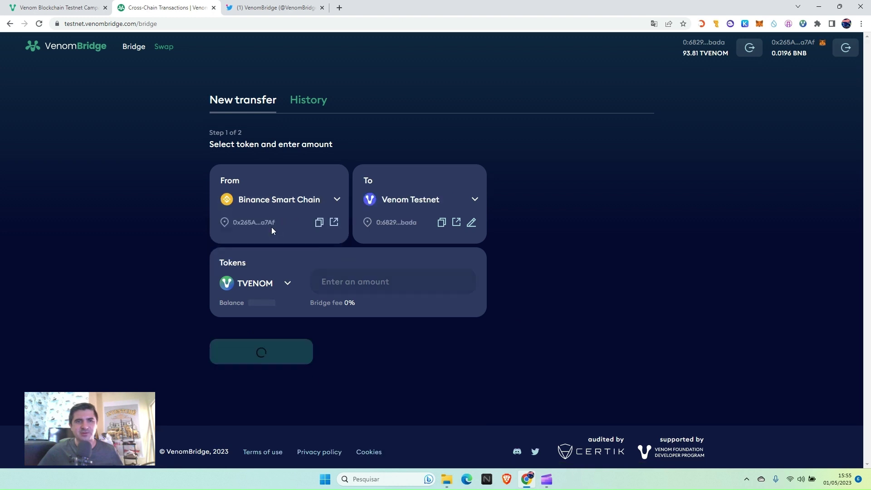
left_click(463, 205)
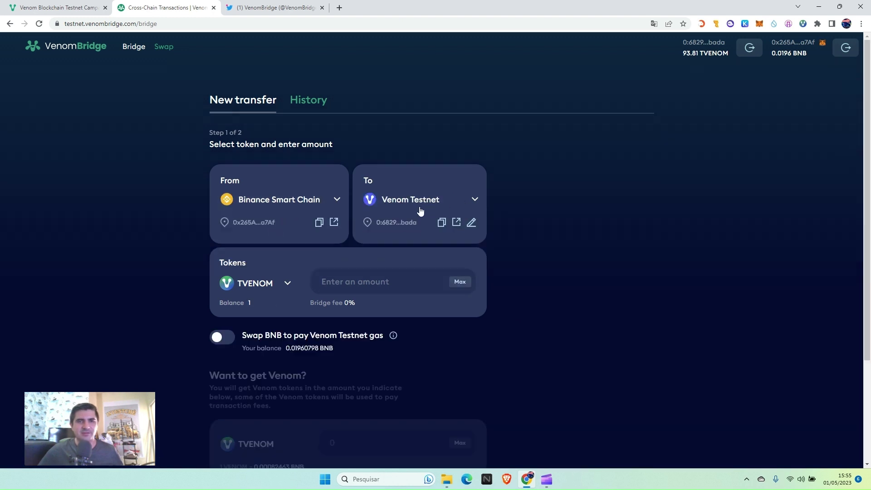
left_click(459, 283)
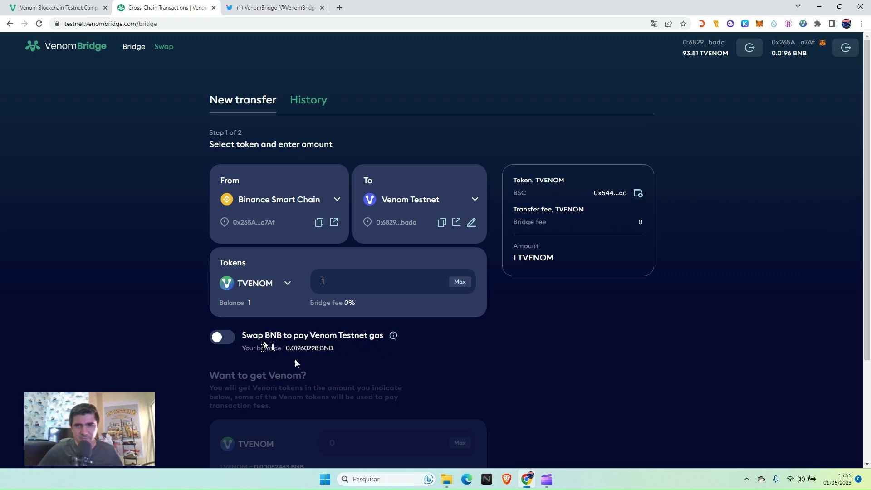
scroll(371, 311, "down", 1)
scroll(371, 311, "down", 2)
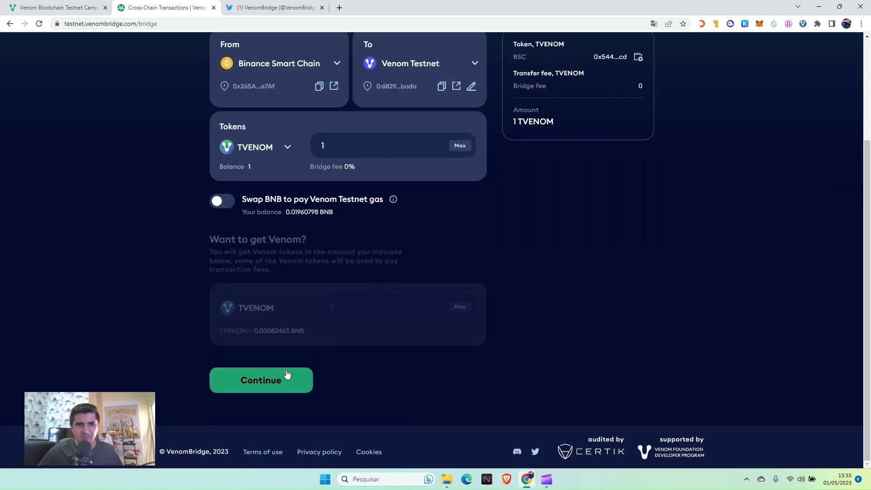
left_click(270, 378)
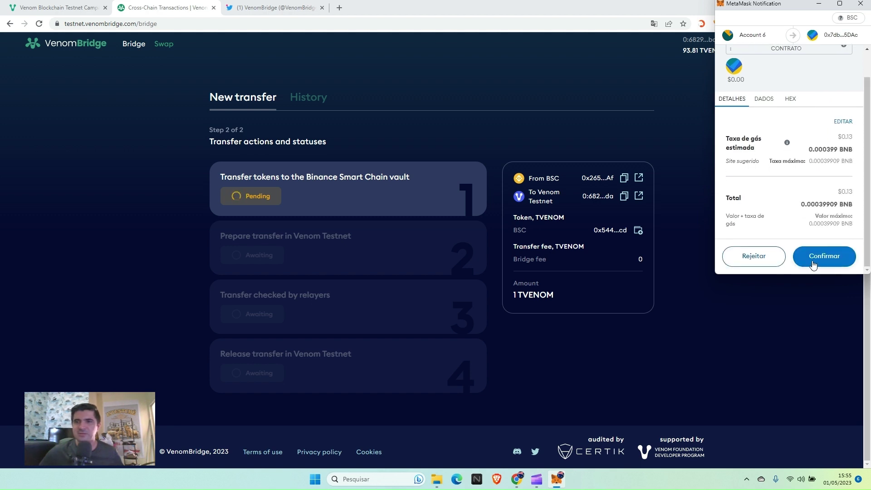
- Confirm the BSC vault transaction in the MetaMask notification
left_click(813, 265)
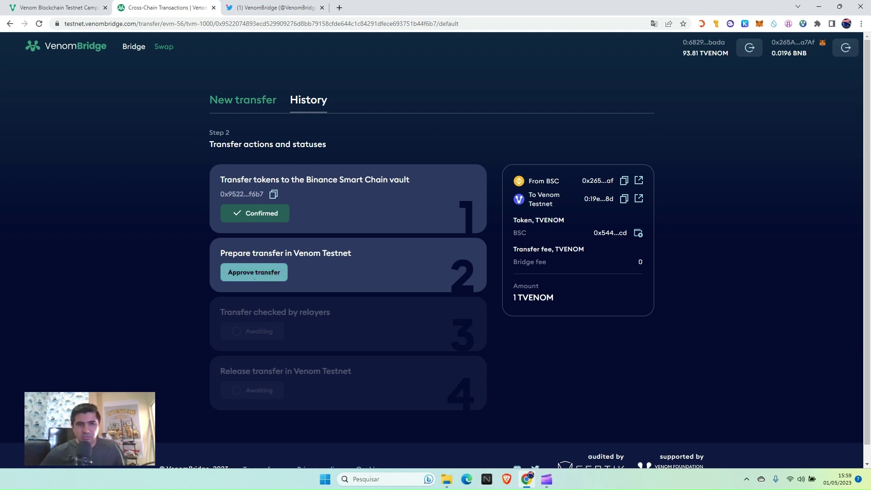
- Approve and confirm the 1 TVENOM BSC-to-Venom Testnet transfer with the remembered wallet password
left_click(255, 275)
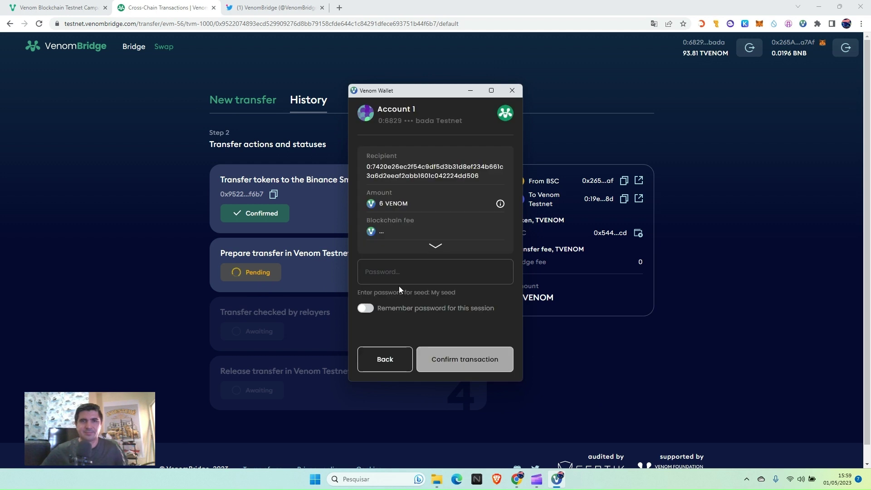
left_click(404, 275)
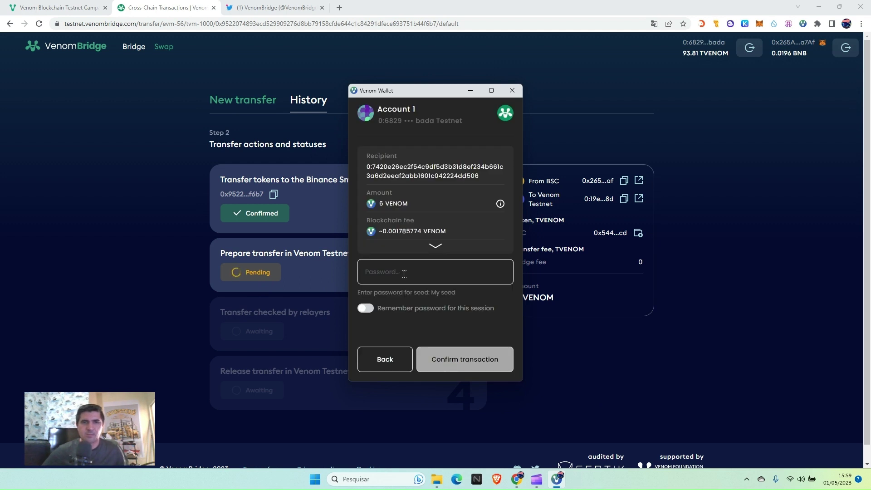
type("••")
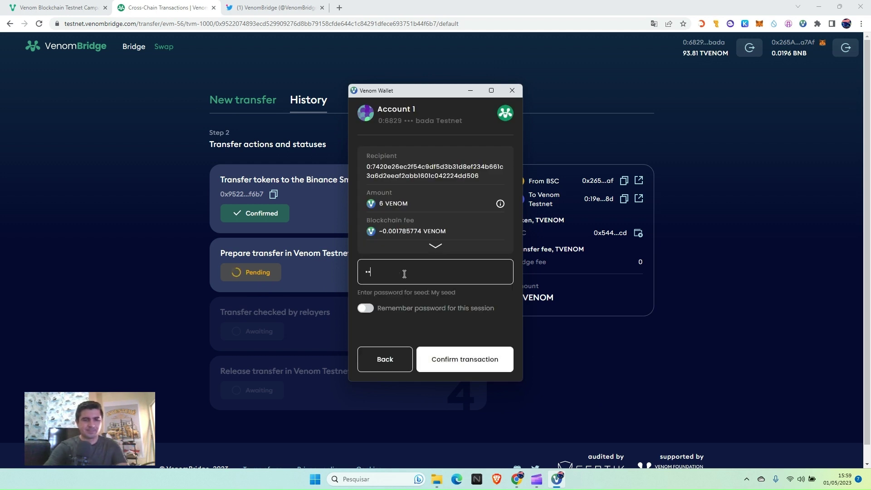
type("•••••••")
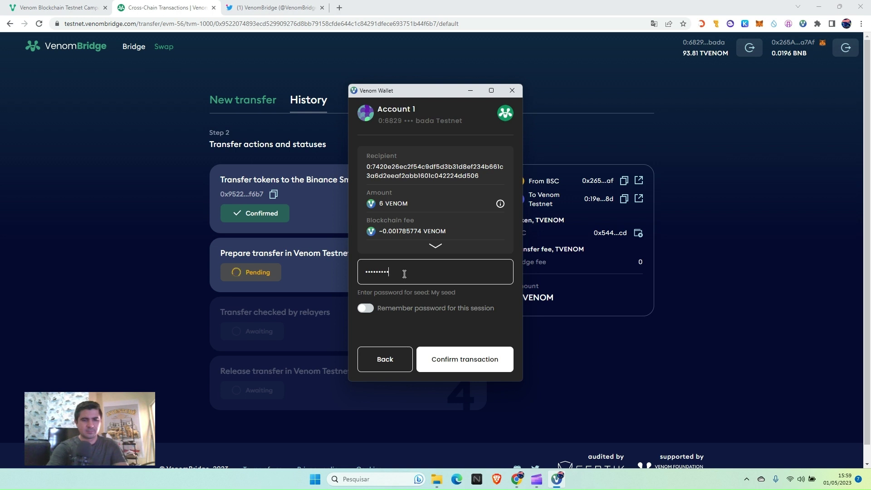
left_click(365, 308)
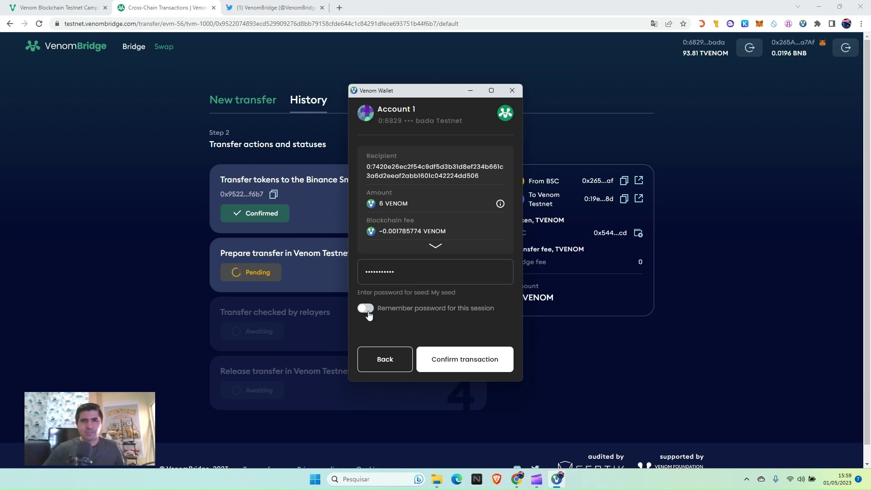
left_click(443, 363)
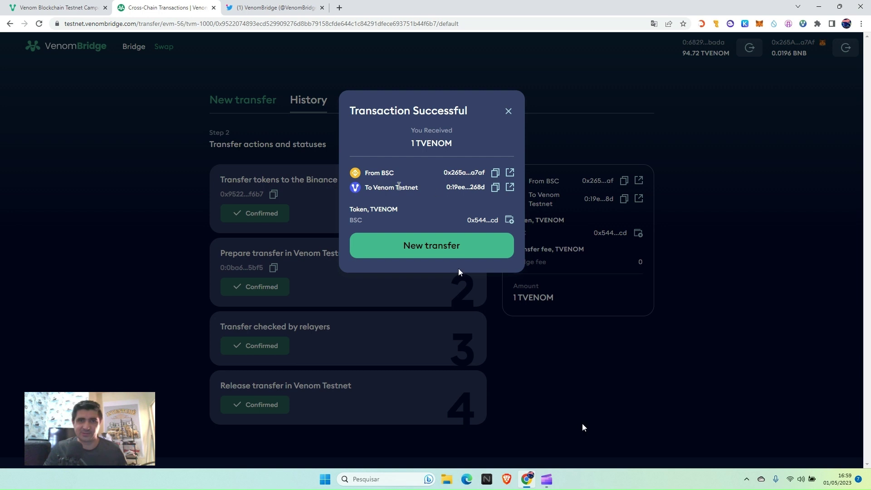
left_click(400, 250)
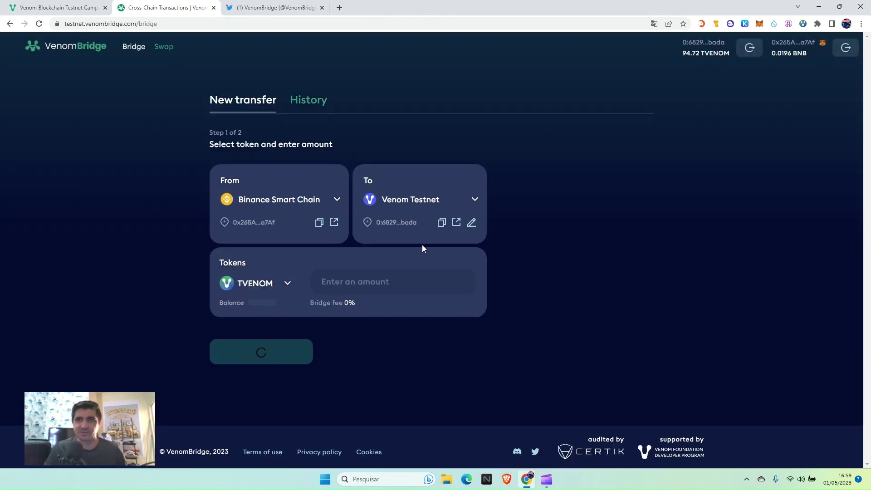
- Verify the bridge transfer task, then mint the Venom Bridge reward NFT with wallet approval
left_click(59, 8)
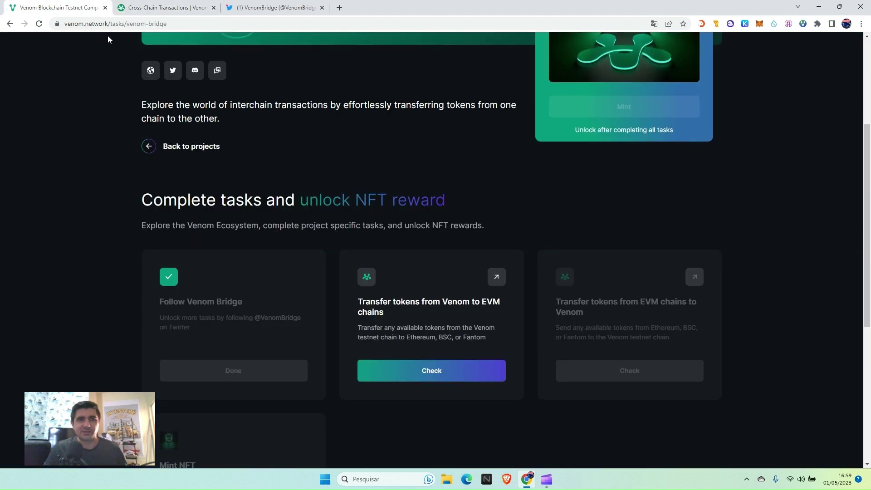
left_click(445, 377)
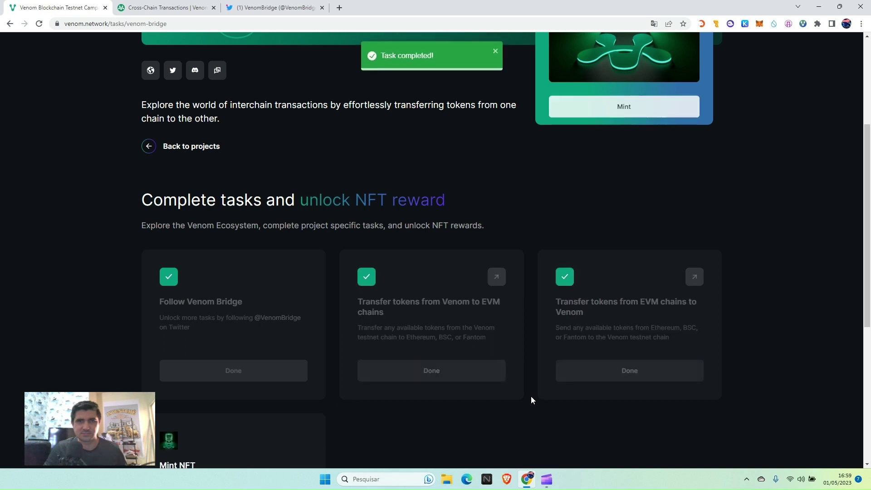
scroll(550, 360, "up", 1)
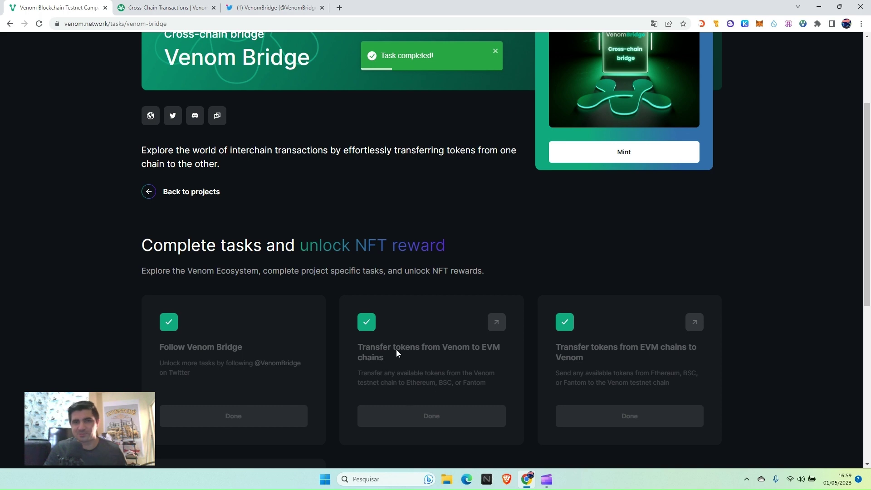
left_click(633, 152)
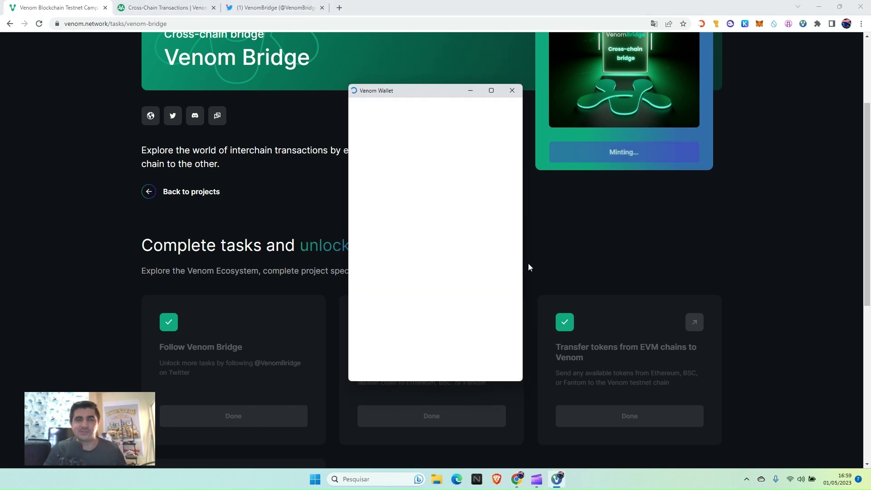
left_click(400, 279)
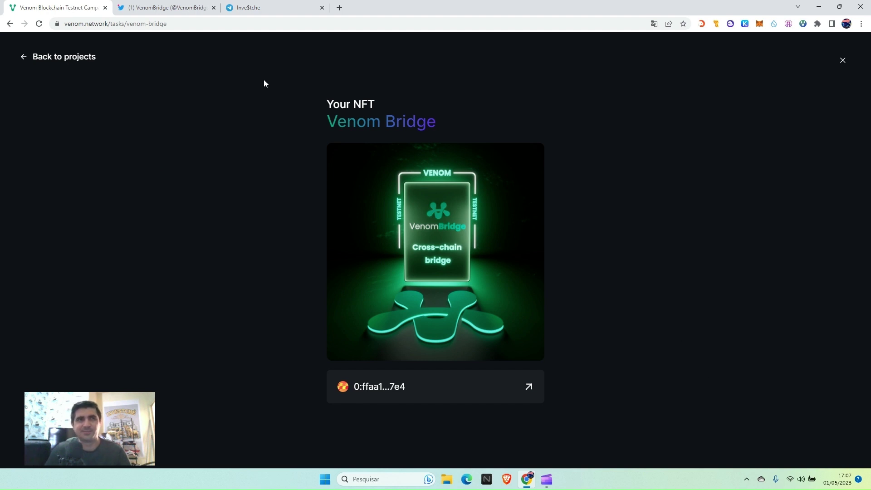
- From the projects list, open Web3.World's tasks and follow the Add Liquidity link to its pools site
left_click(43, 62)
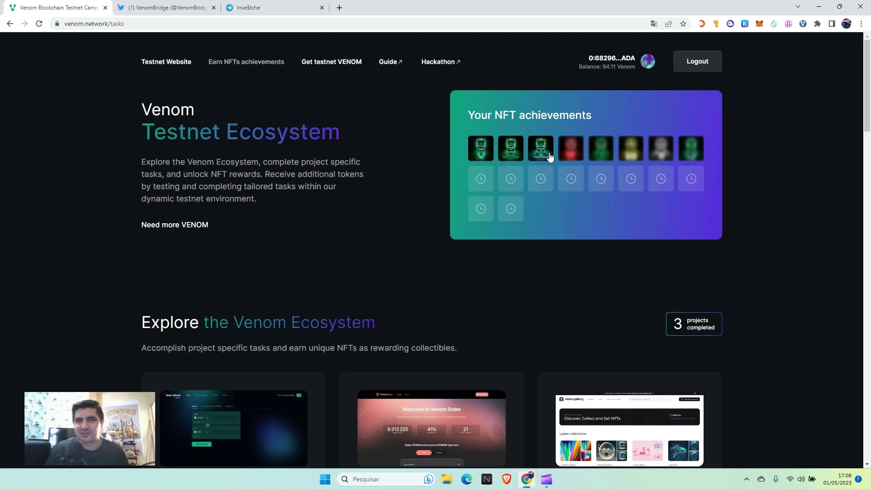
scroll(491, 271, "down", 4)
scroll(492, 272, "down", 1)
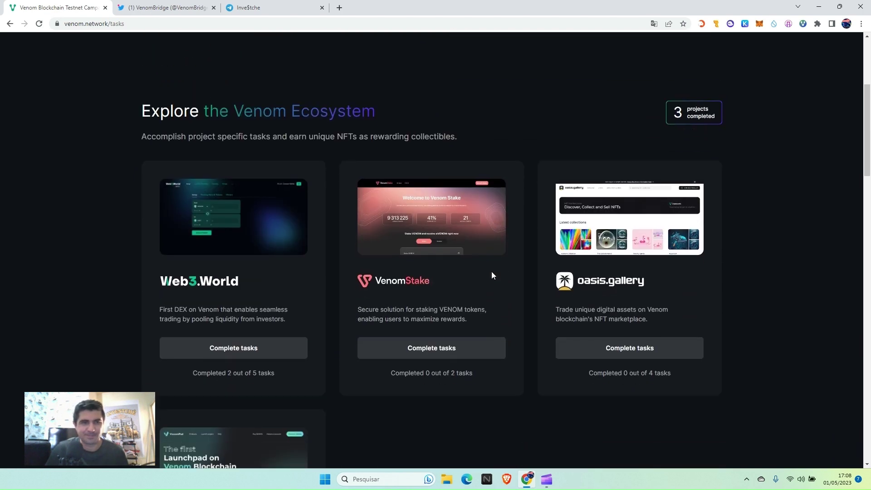
left_click(239, 336)
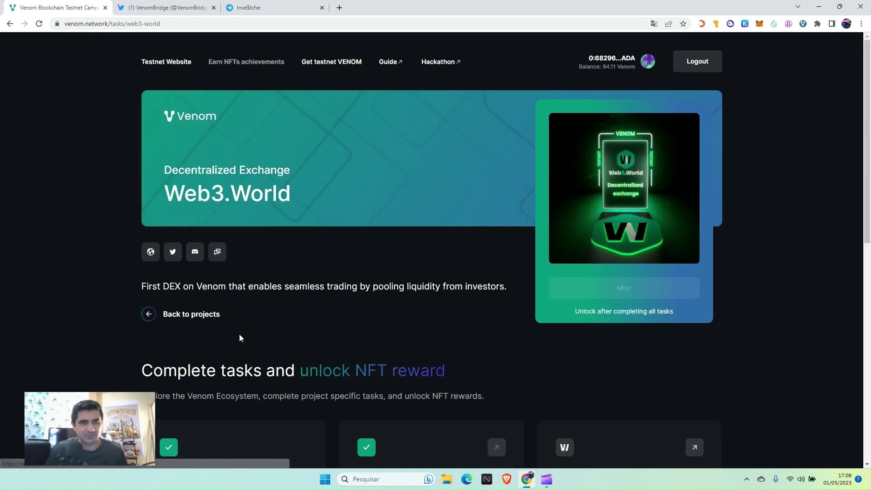
scroll(288, 340, "down", 4)
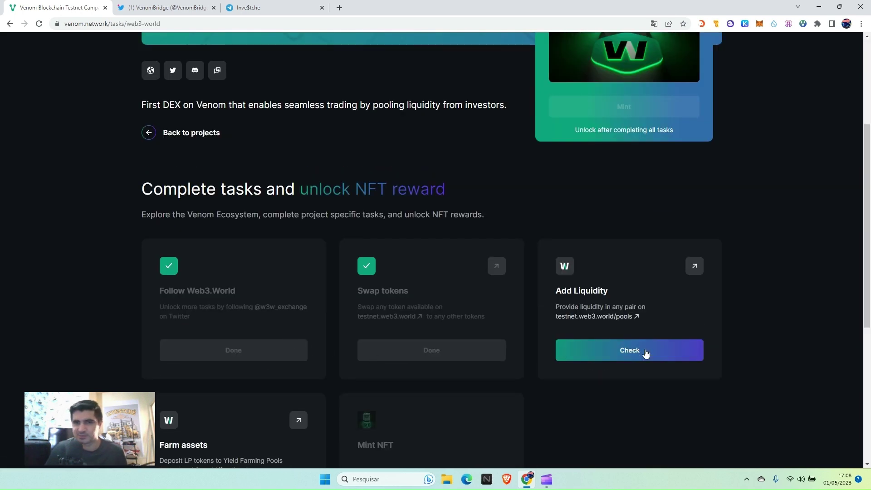
left_click(694, 267)
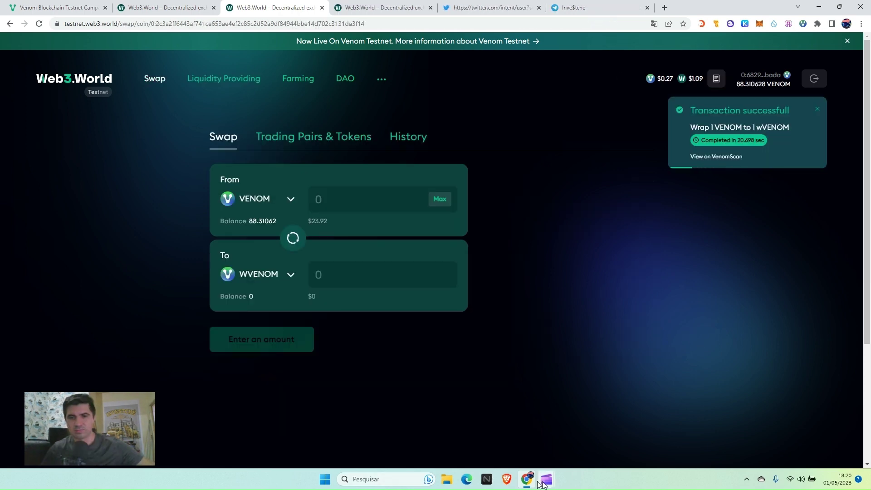
- Return to Chrome and show the Web3.World Open Liquidity Position tab for USDT/WVENOM
left_click(546, 480)
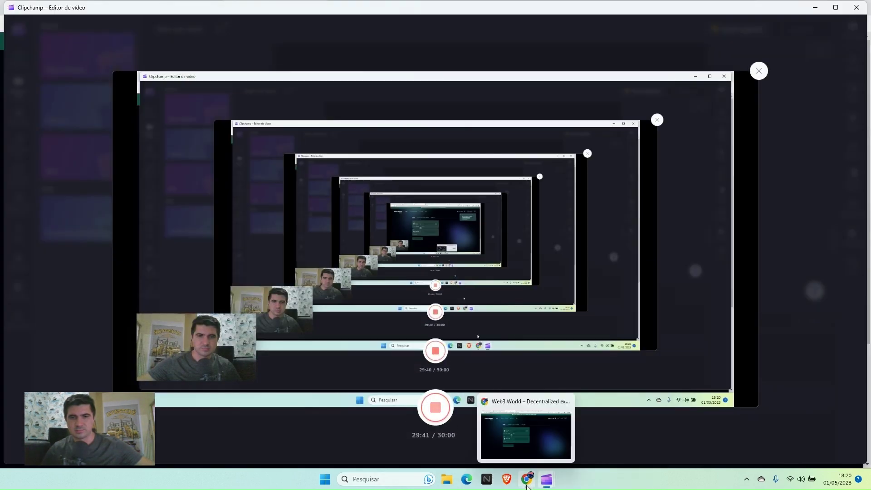
left_click(526, 477)
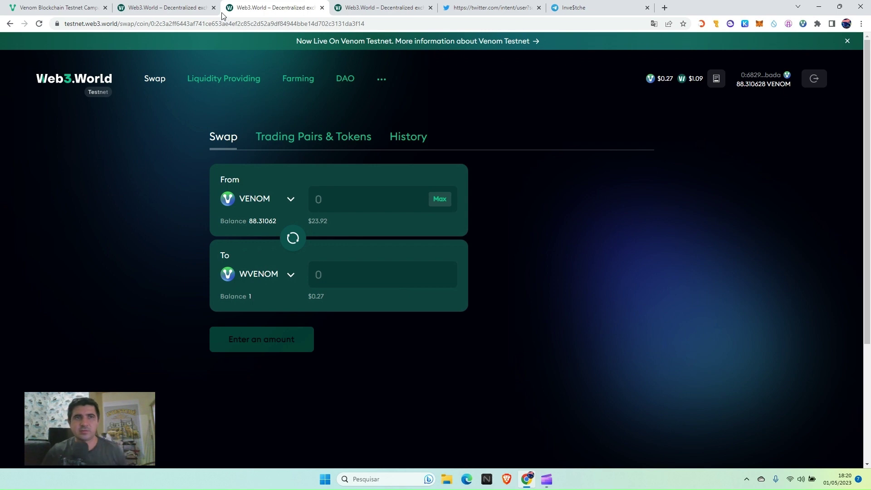
left_click(182, 10)
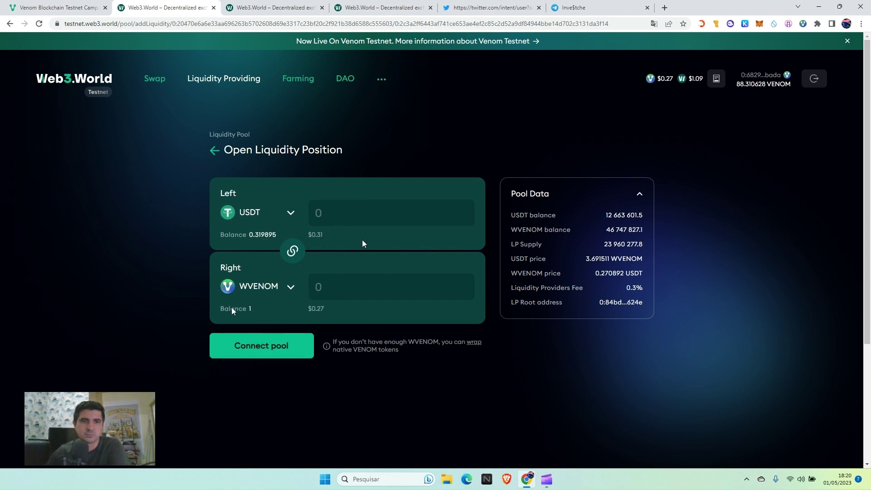
- Keep WVENOM as the second token and connect the USDT/WVENOM pool, approving it in the wallet
left_click(254, 286)
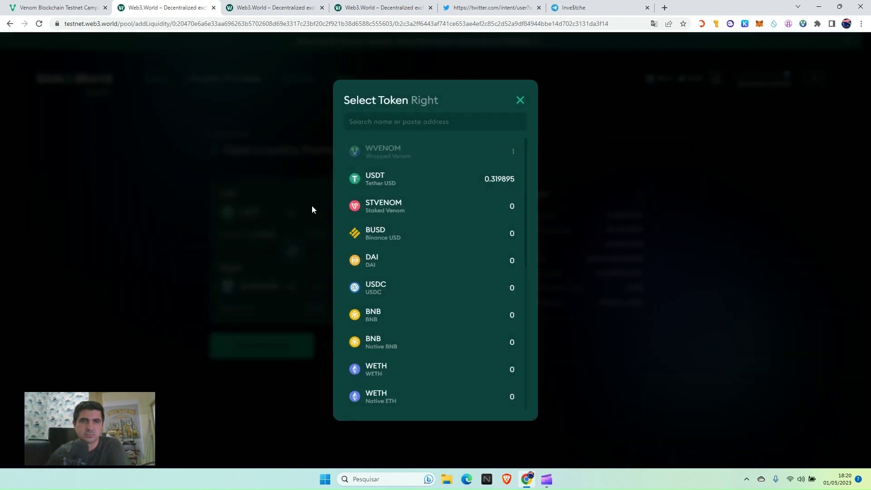
left_click(521, 100)
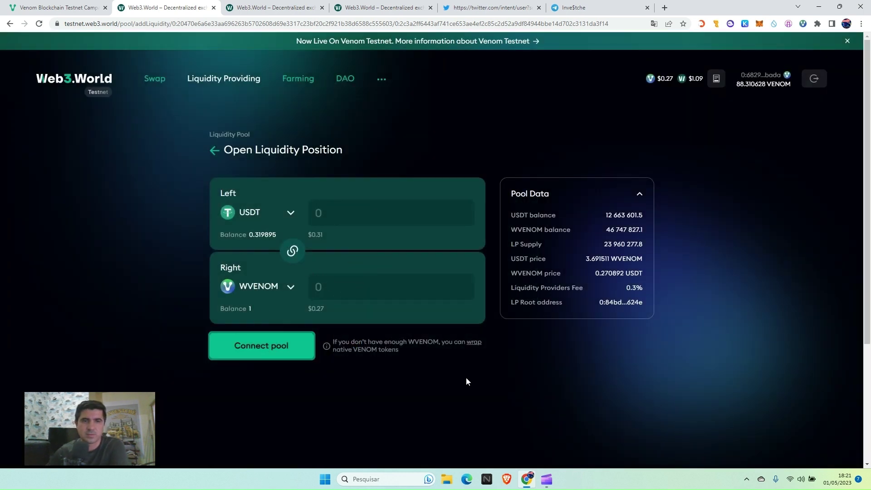
left_click(285, 356)
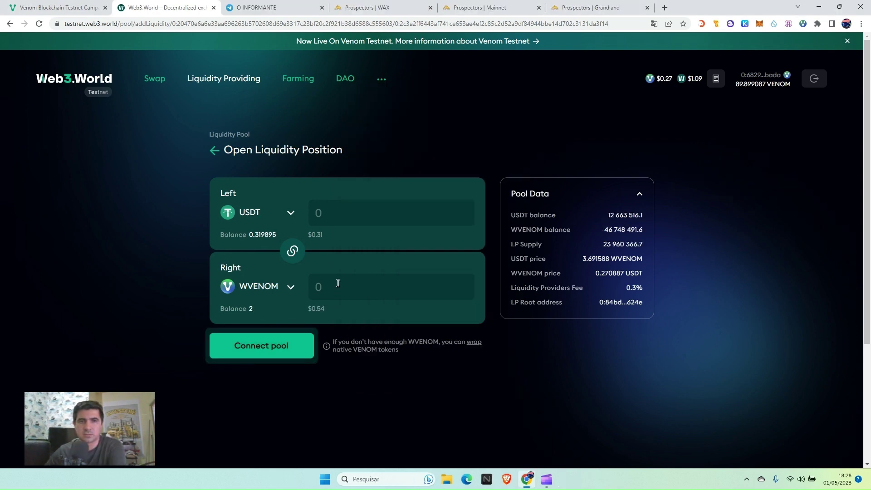
left_click(280, 345)
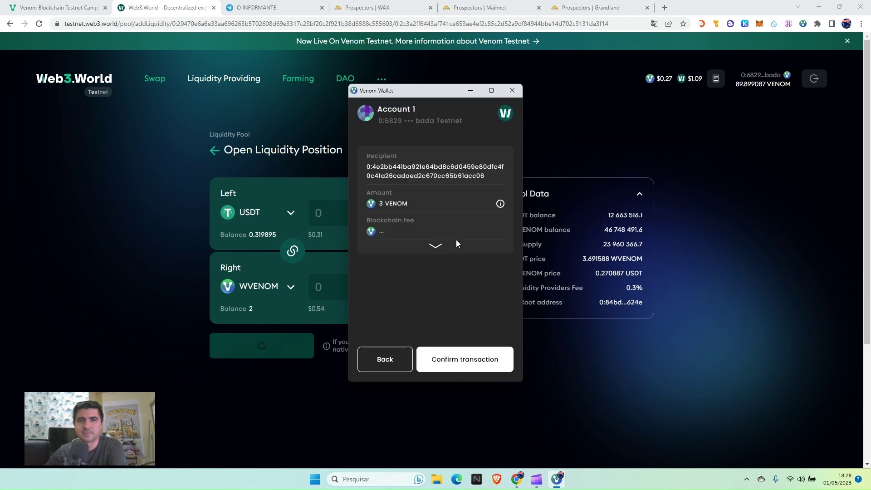
left_click(469, 369)
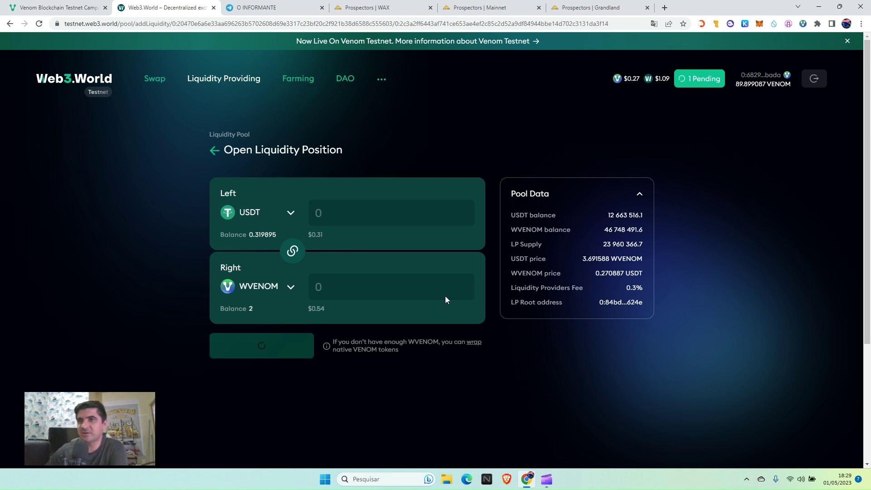
left_click_drag(736, 85, 757, 84)
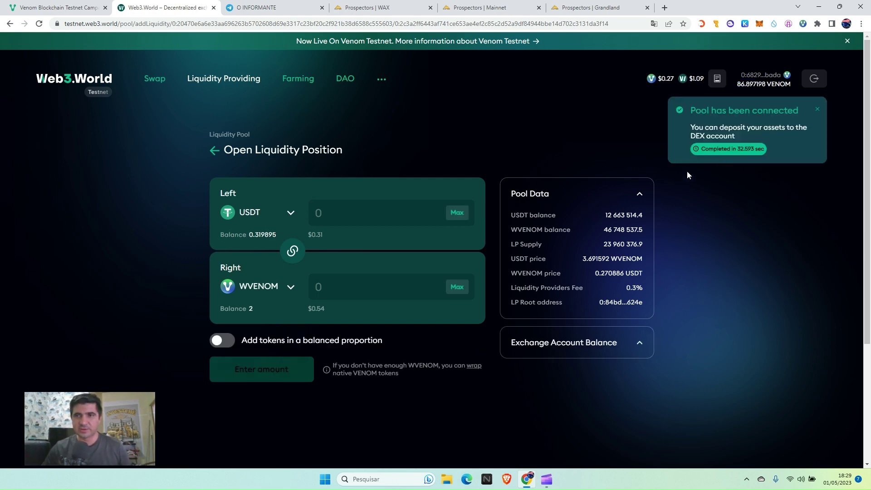
- Enter the maximum 0.319895 USDT with a balanced 1.180922047 WVENOM and continue to confirmation
left_click(457, 214)
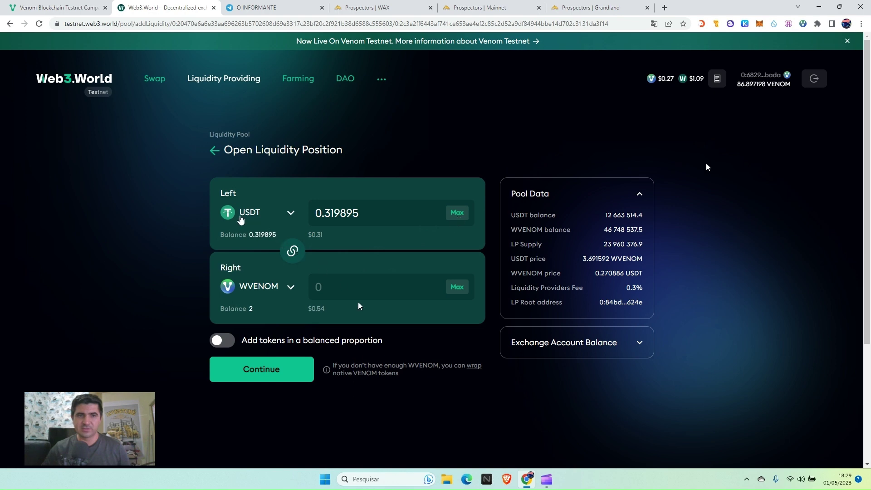
left_click(347, 288)
left_click(222, 341)
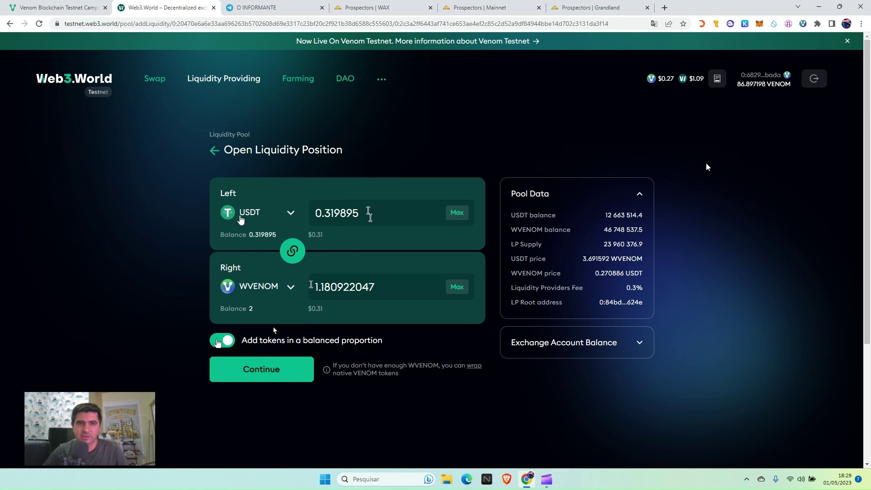
left_click(262, 369)
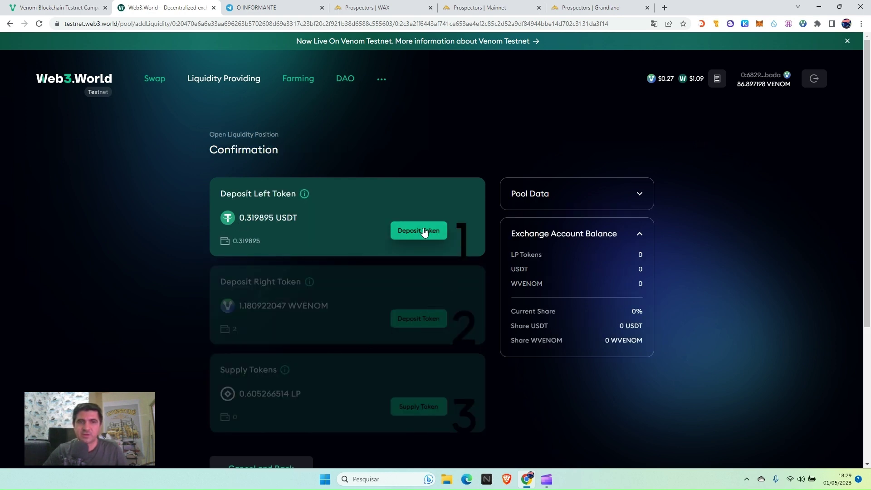
- Deposit 0.319895 USDT and 1.180922047 WVENOM, then supply them for 0.605266514 LP tokens
left_click(423, 229)
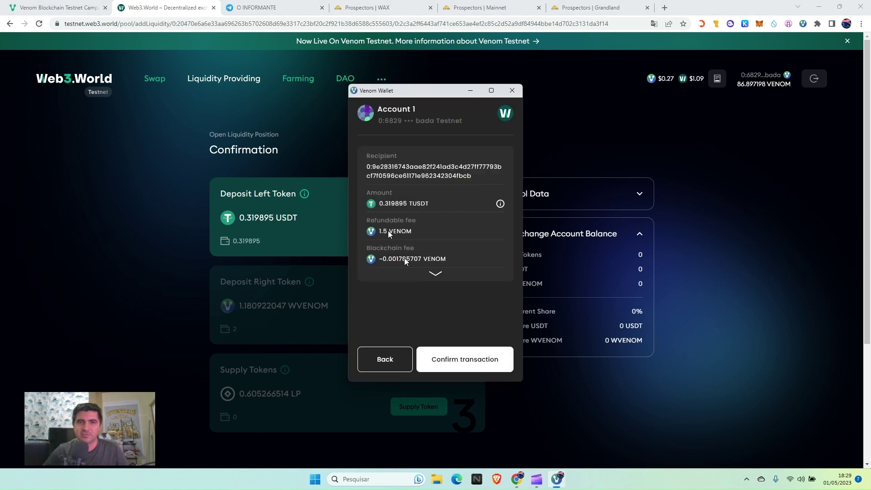
left_click(446, 361)
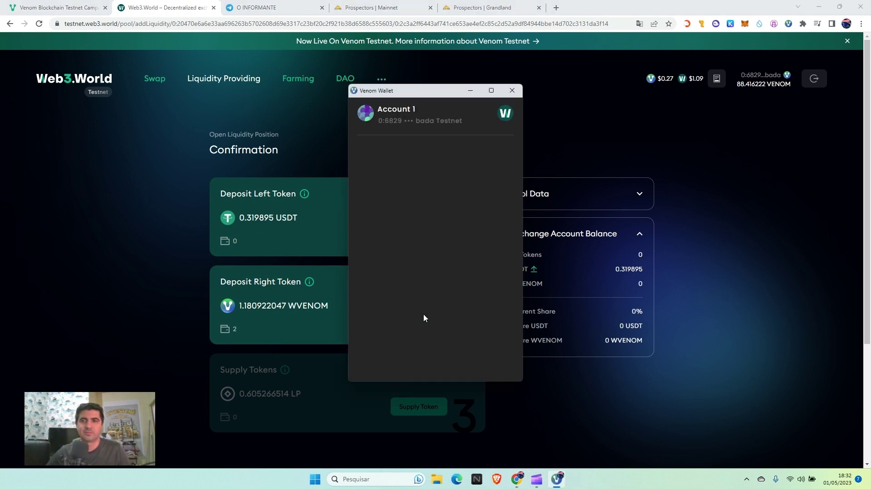
left_click(423, 297)
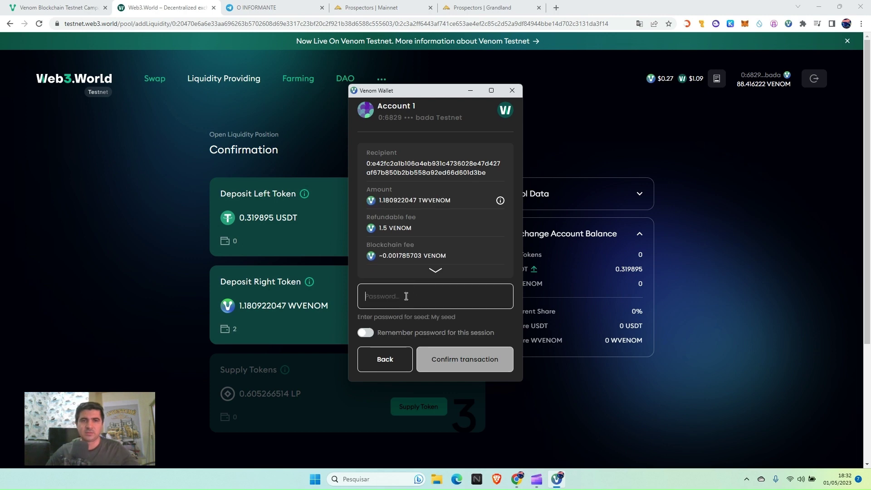
key("ctrl+v")
key("Return")
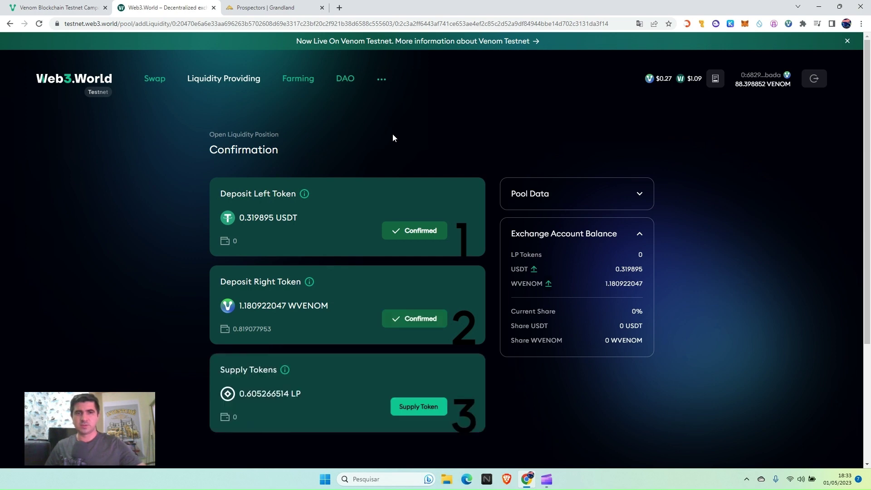
left_click(412, 409)
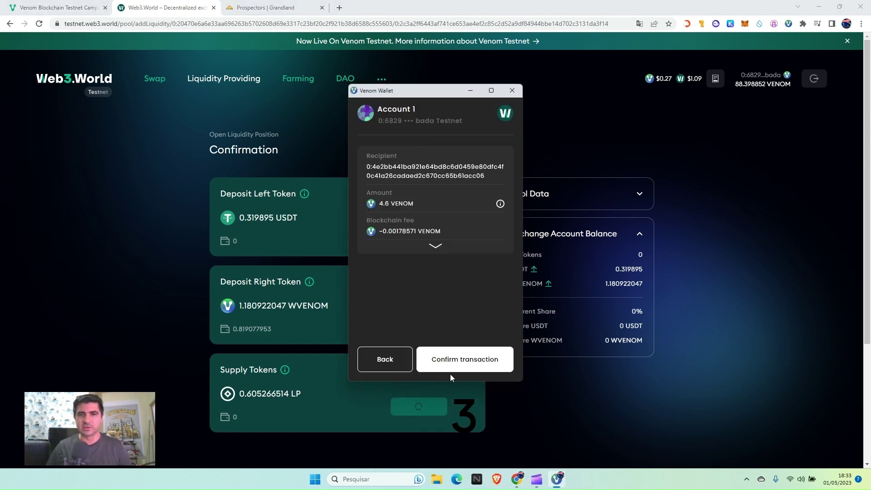
left_click(452, 365)
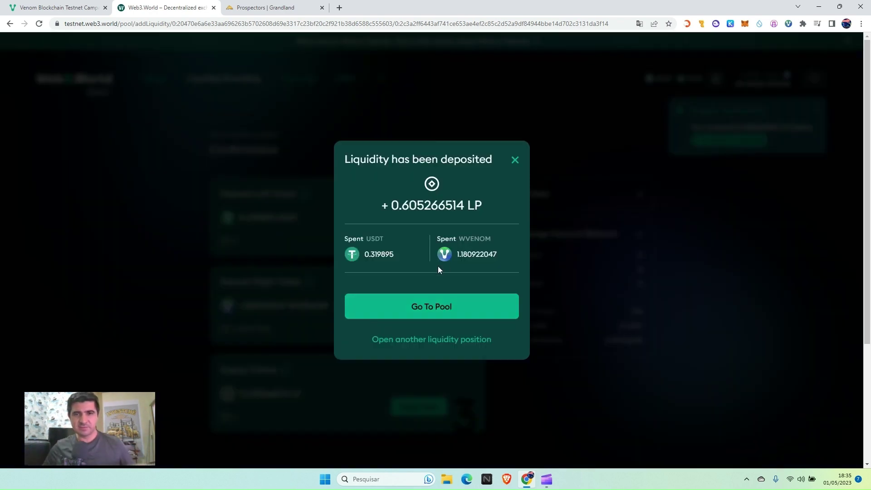
- Review the USDT/WVENOM pool and its $0.6397 farming balance, then verify the Farm assets task
left_click(430, 307)
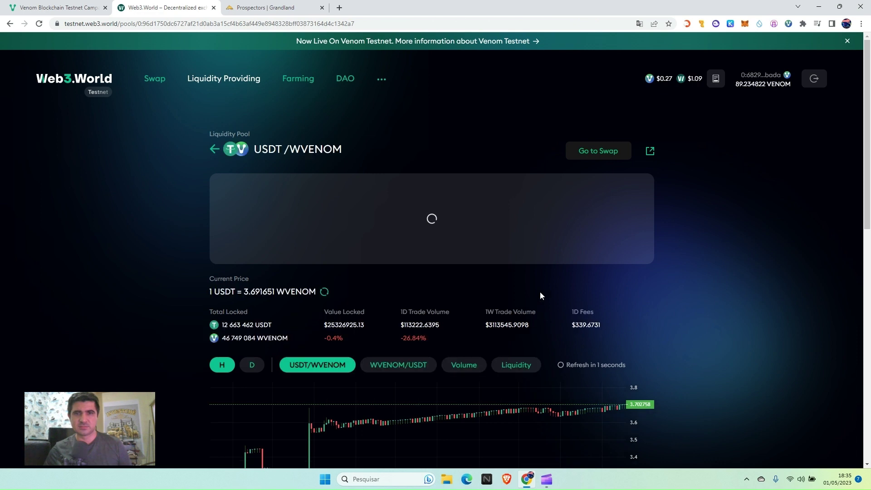
scroll(539, 292, "down", 1)
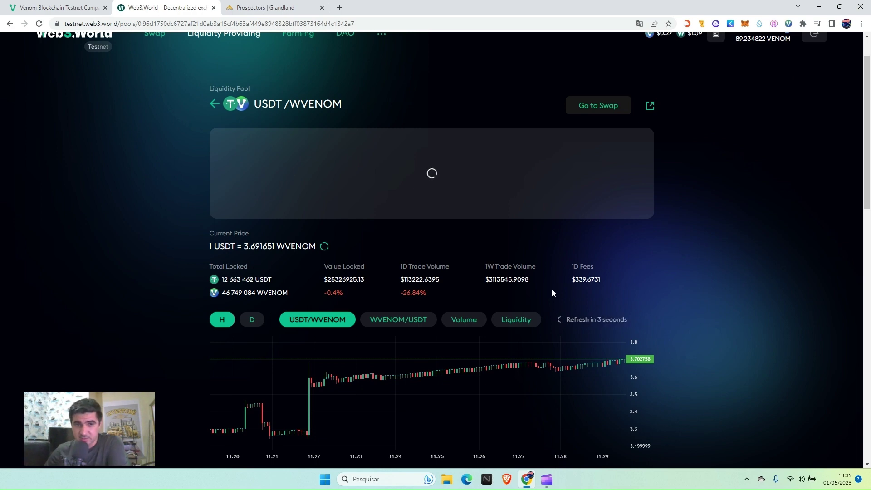
scroll(553, 293, "down", 3)
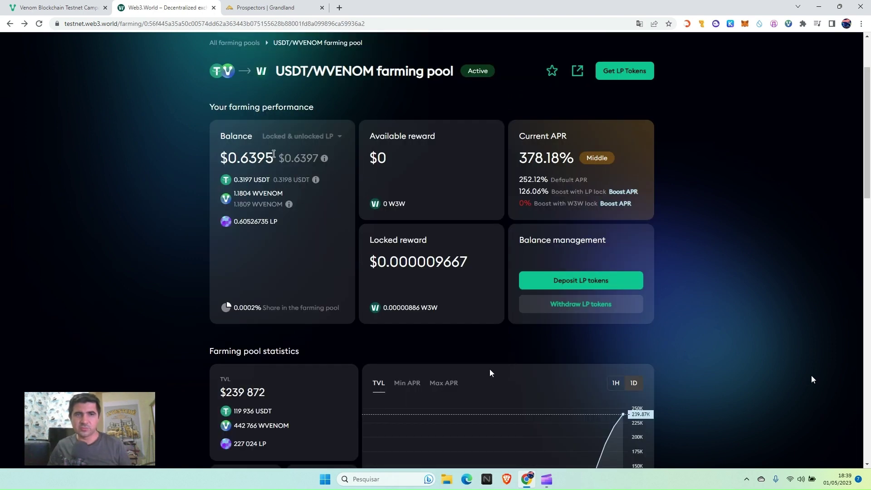
left_click_drag(279, 158, 317, 157)
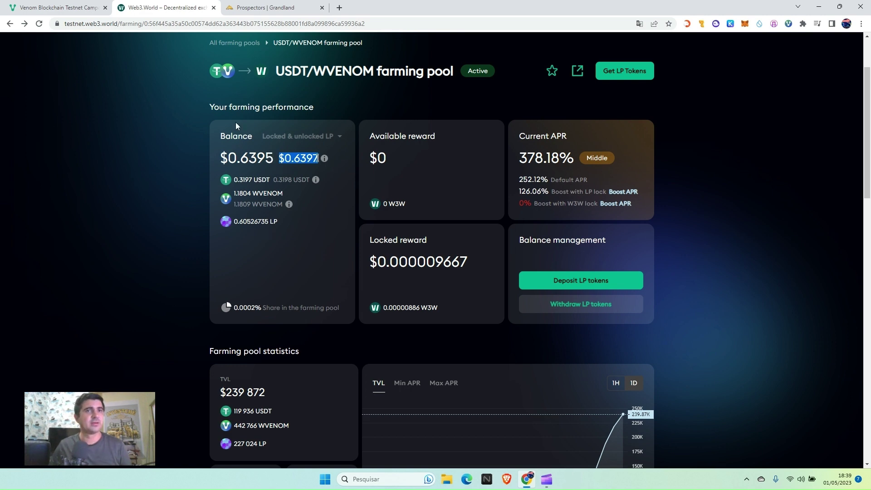
left_click(72, 9)
left_click(230, 375)
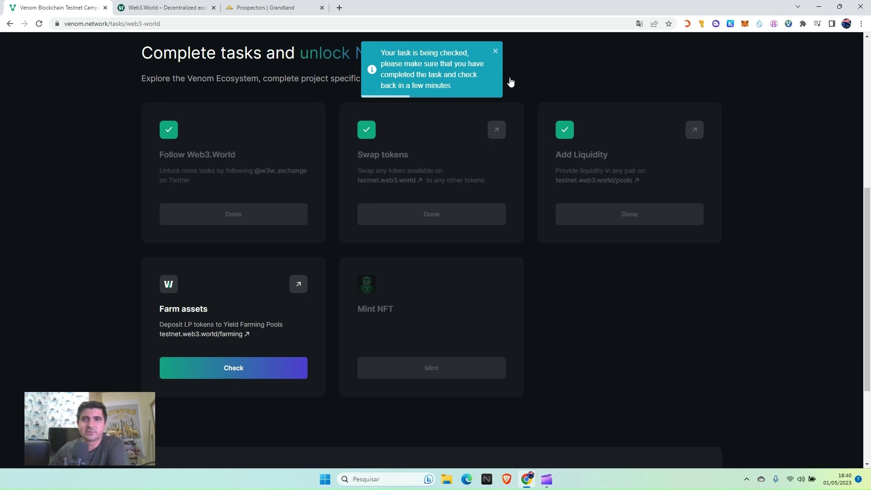
- Back on the overview with Web3.World at 3 of 5, open VenomStake's Stake VENOM site
left_click(496, 51)
key("alt+Left")
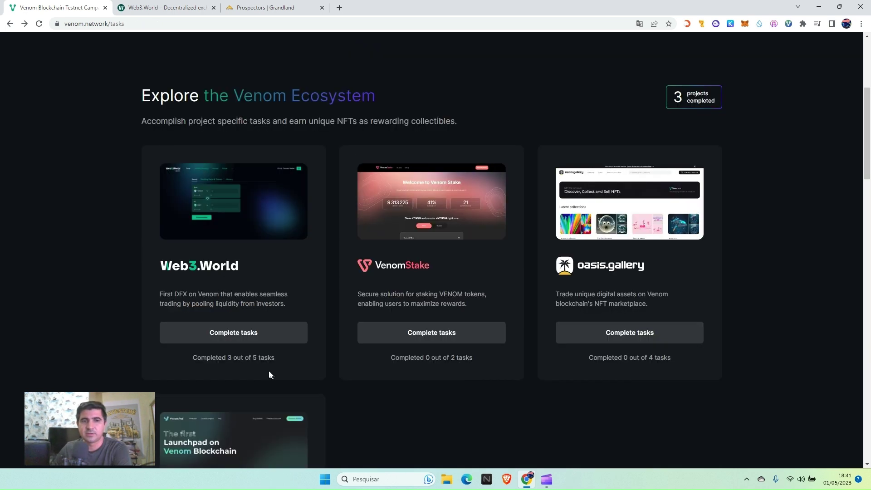
left_click_drag(222, 357, 245, 358)
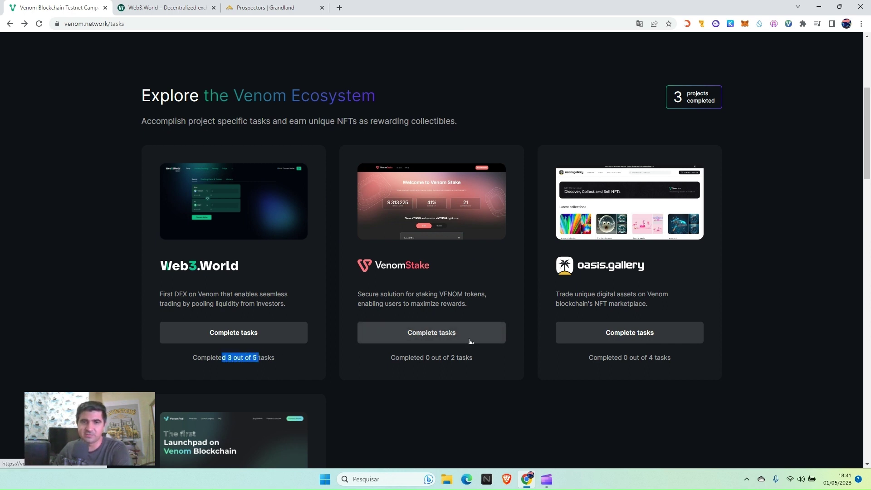
left_click(451, 336)
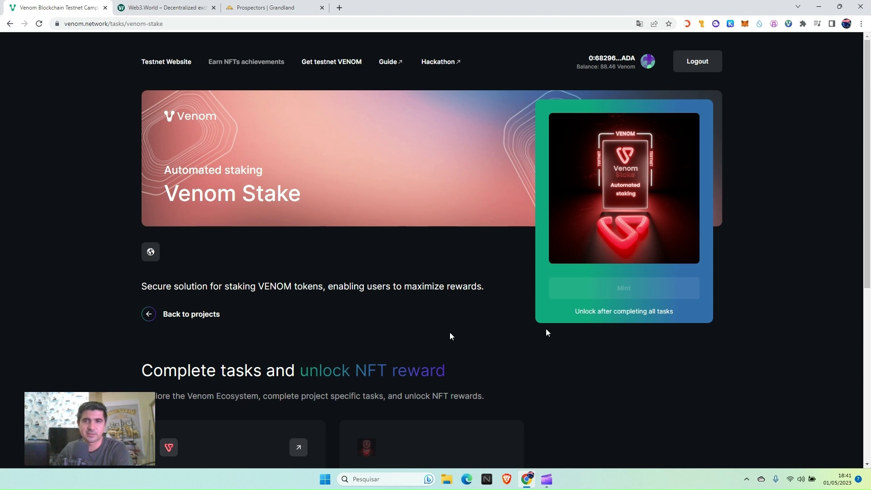
scroll(634, 281, "down", 3)
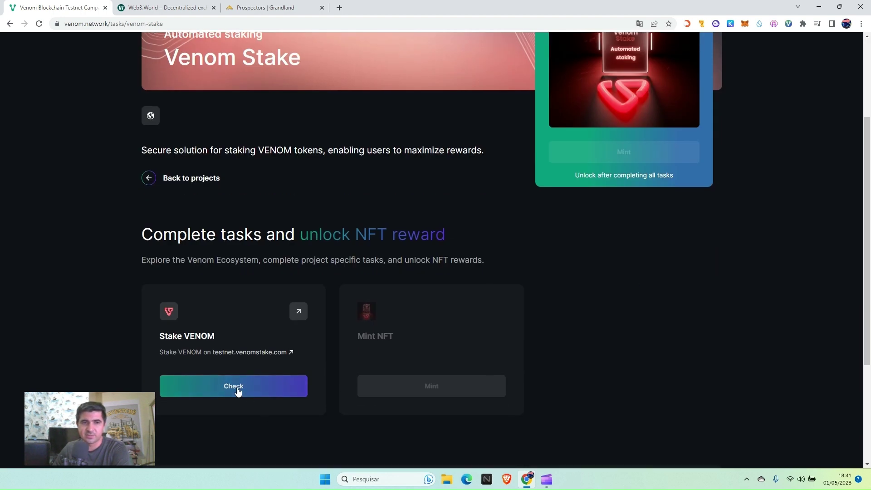
left_click(301, 313)
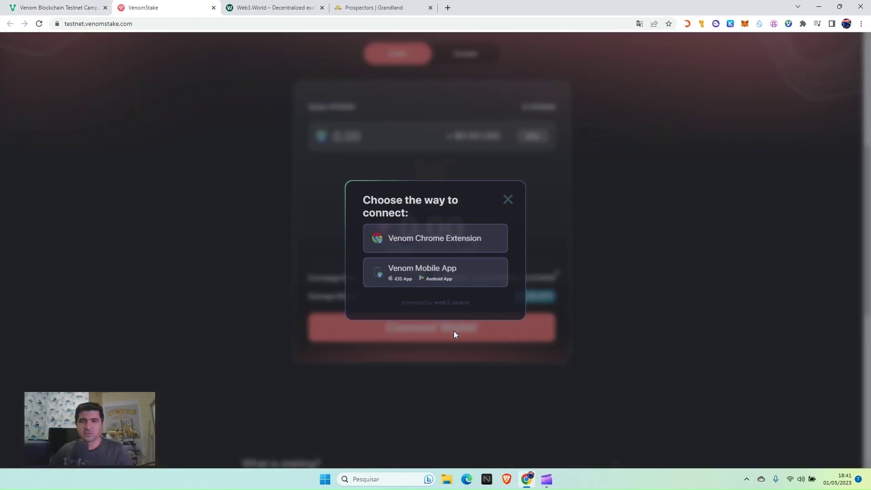
- Connect the Venom wallet to VenomStake and stake 1 VENOM, approving the transaction
left_click(453, 237)
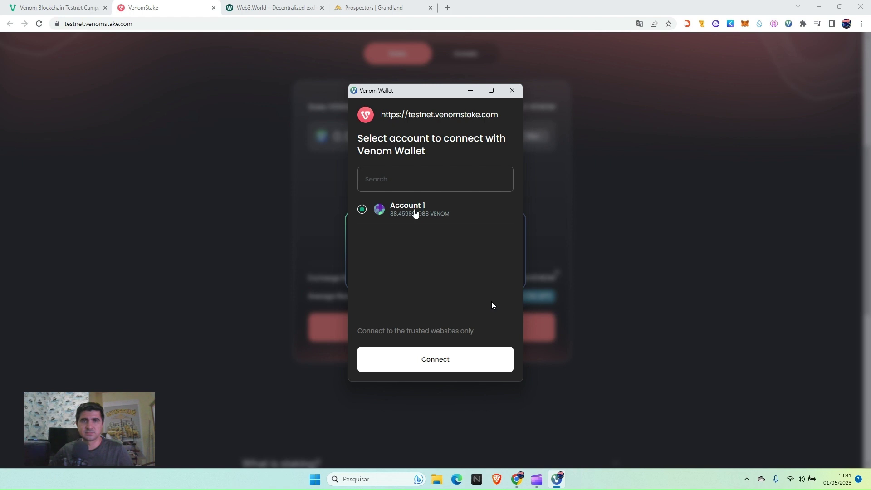
left_click(442, 359)
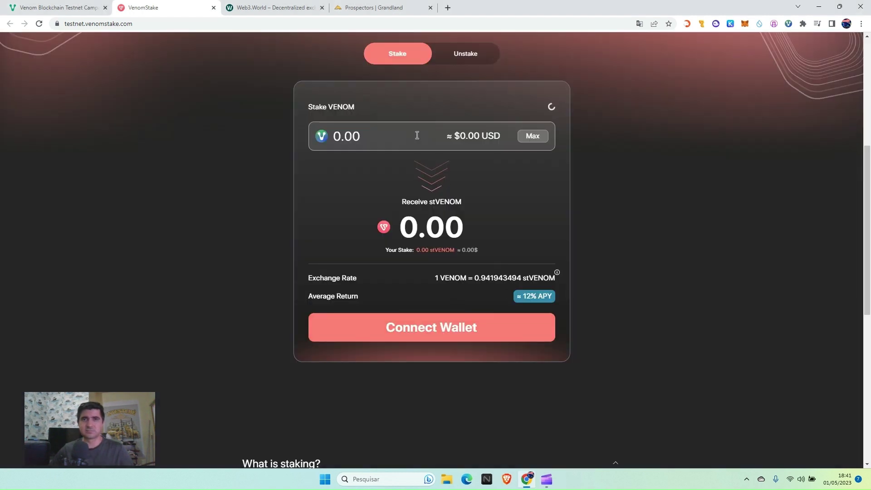
left_click(417, 135)
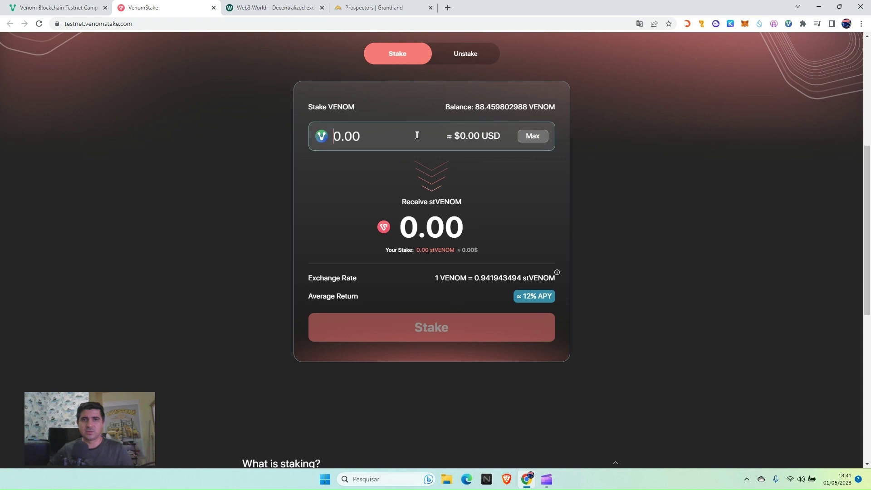
type("1")
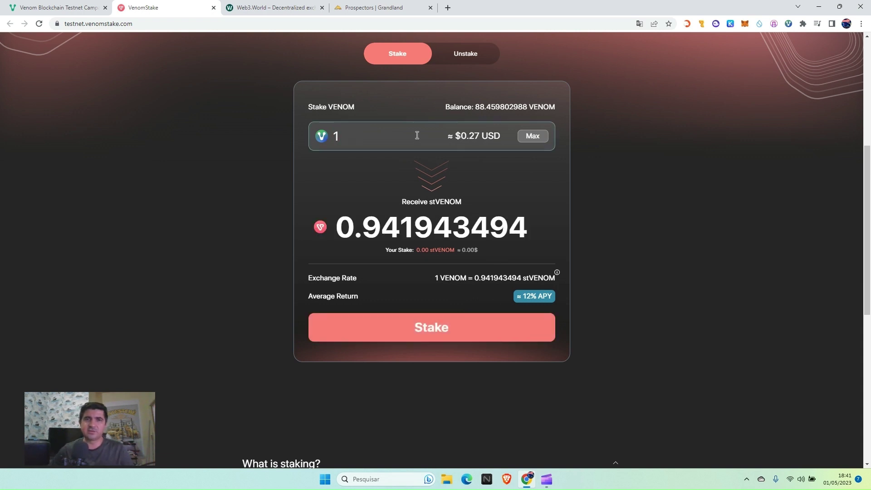
left_click(431, 332)
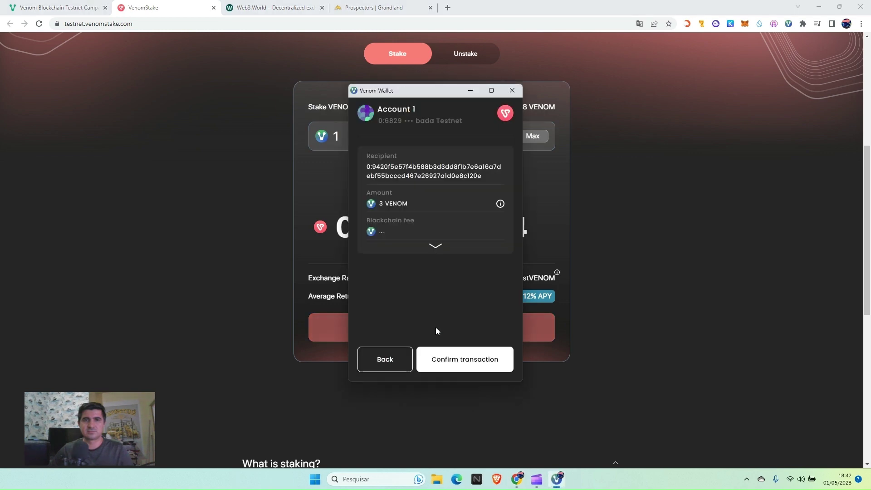
left_click(458, 363)
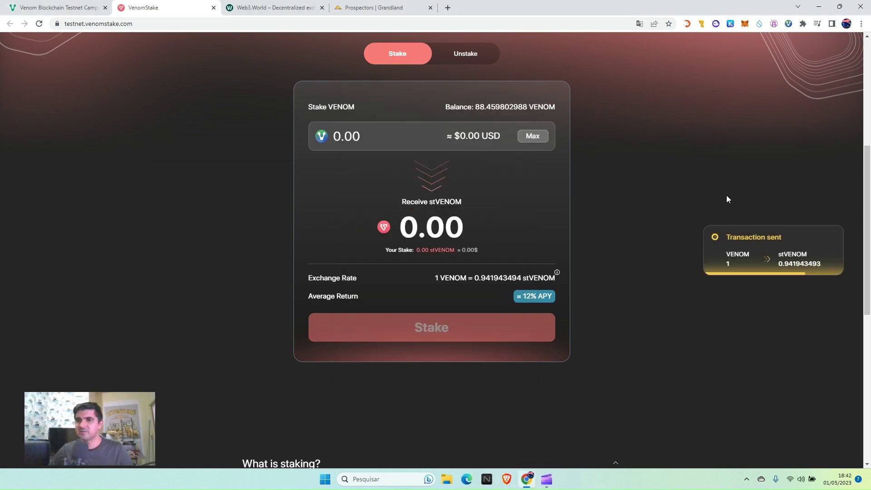
- Have the Stake VENOM task verified and return to the testnet projects list
left_click(46, 11)
left_click(236, 387)
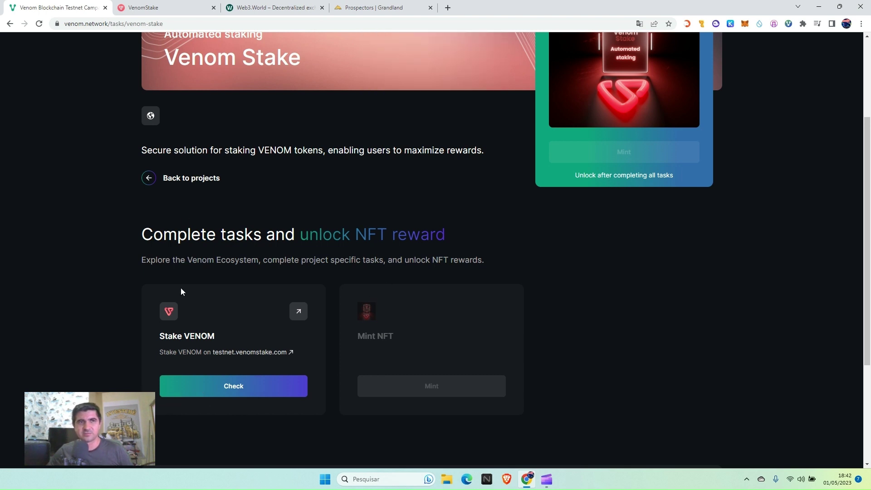
left_click(9, 24)
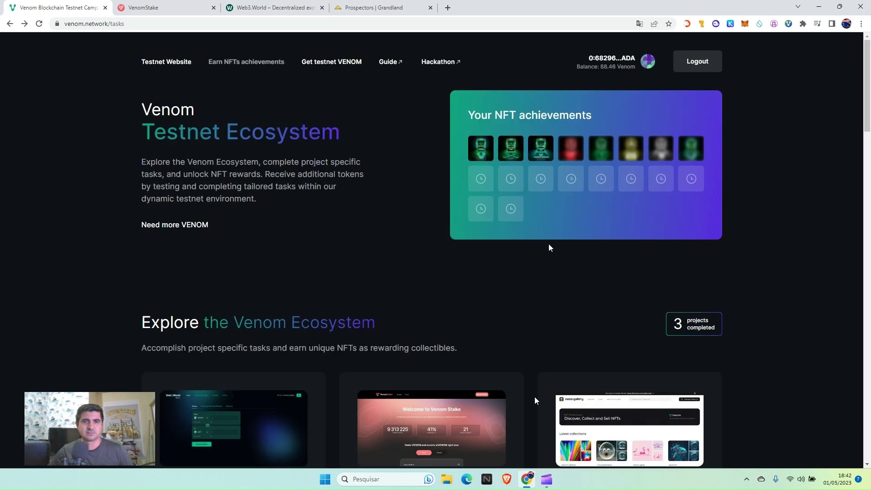
- Open the Oasis.Gallery task page and launch its Follow Oasis.Gallery task on Twitter
scroll(536, 391, "down", 2)
scroll(536, 390, "down", 3)
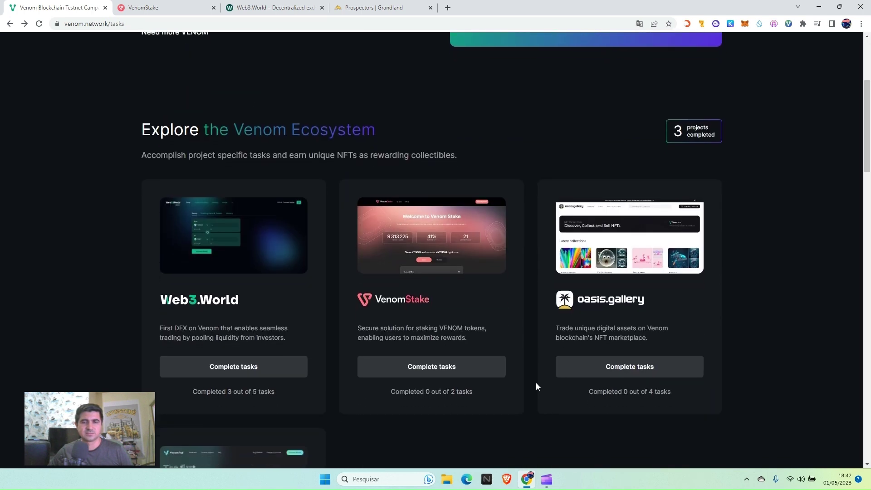
scroll(523, 379, "down", 1)
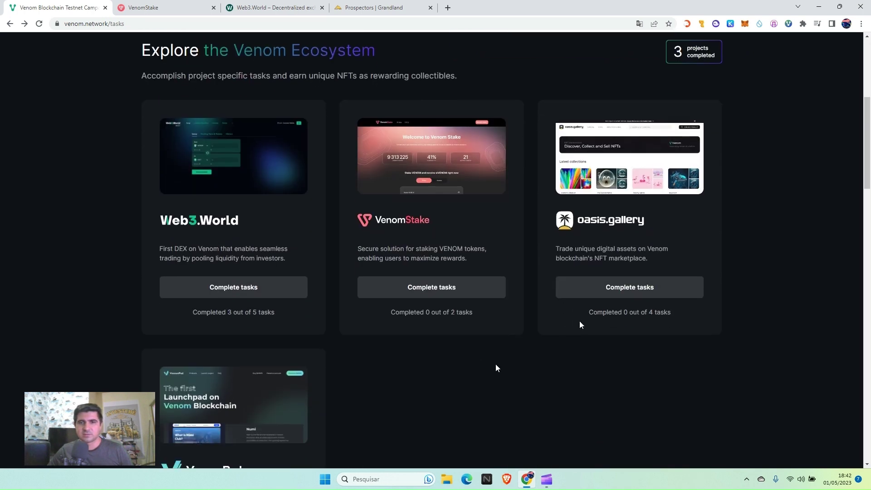
left_click(611, 290)
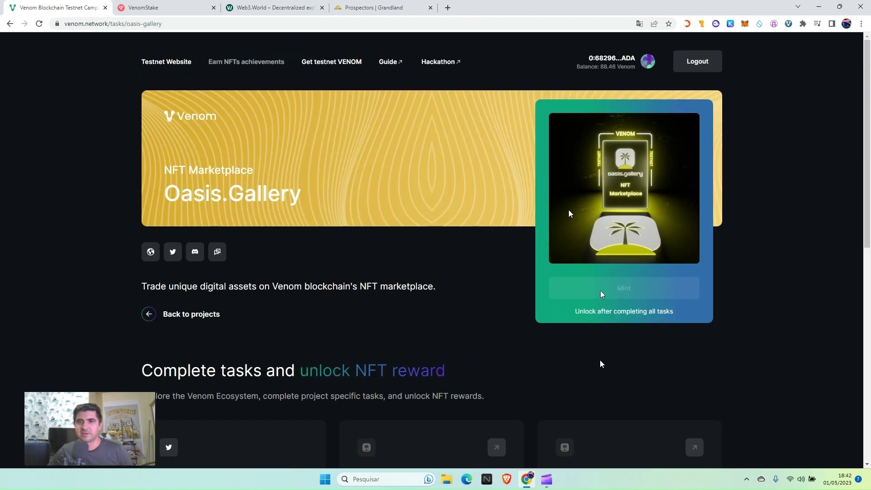
scroll(606, 291, "down", 2)
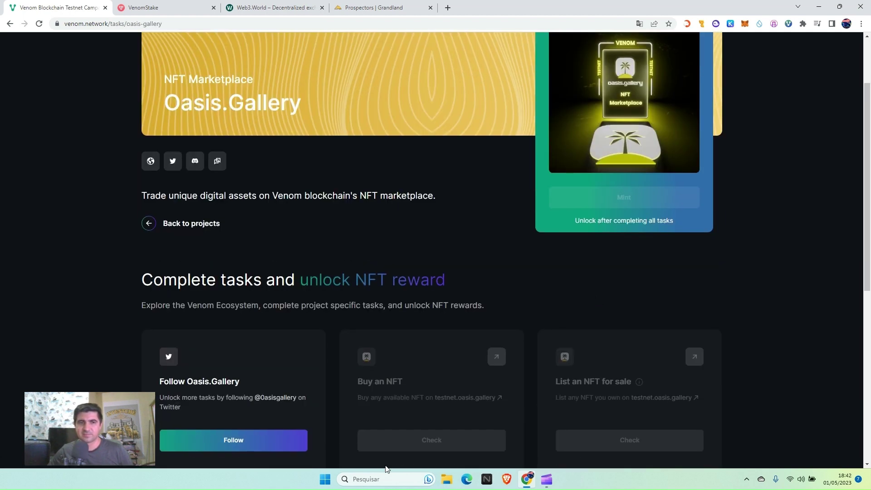
left_click(233, 442)
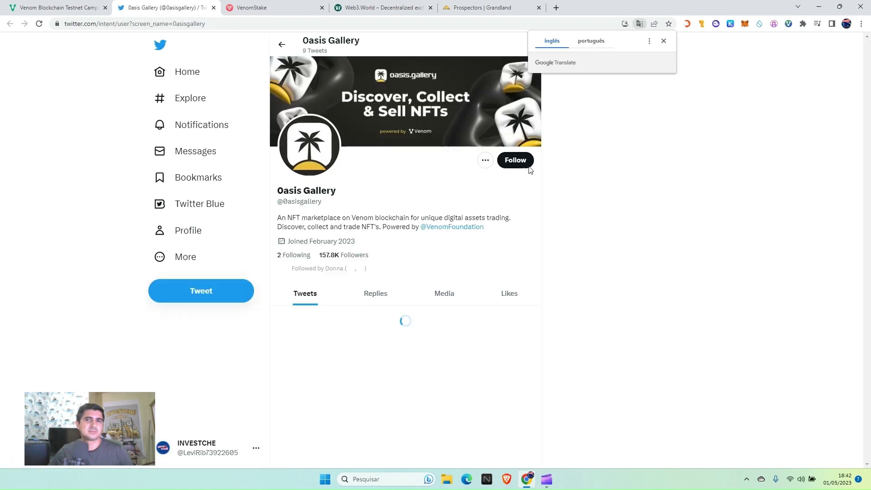
- Follow the Oasis Gallery Twitter account, then check the follow task on the Venom page
left_click(520, 163)
left_click(522, 164)
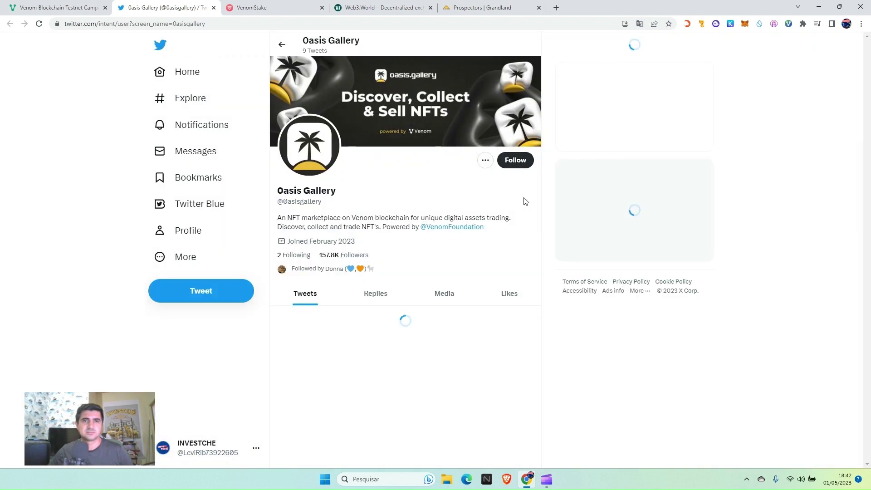
left_click(511, 167)
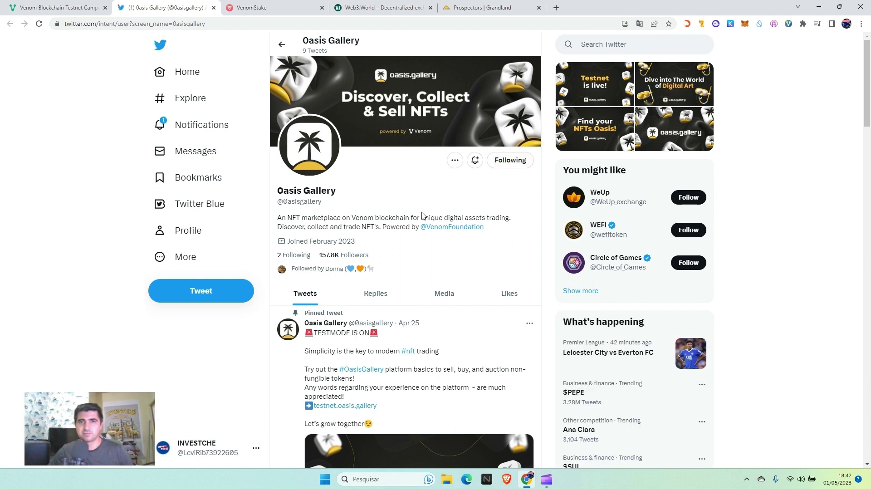
left_click(56, 8)
left_click(260, 449)
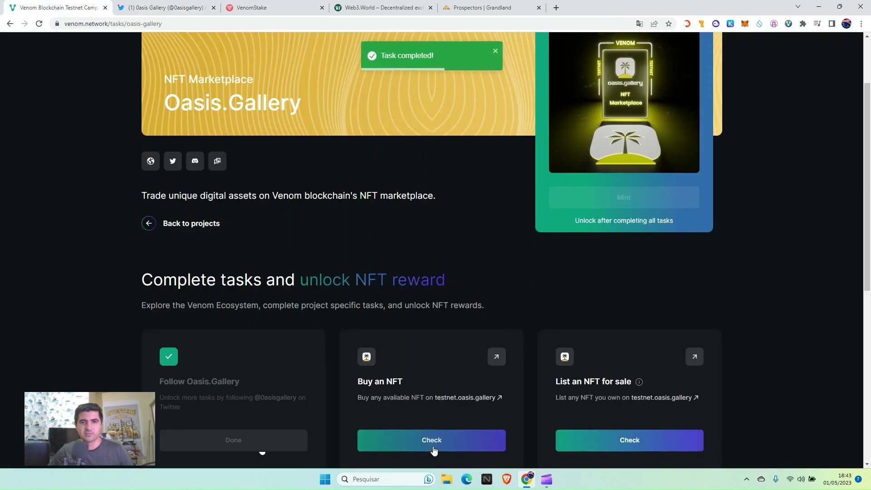
- Check the Buy an NFT task and open the Oasis Gallery marketplace in a new tab
left_click(434, 451)
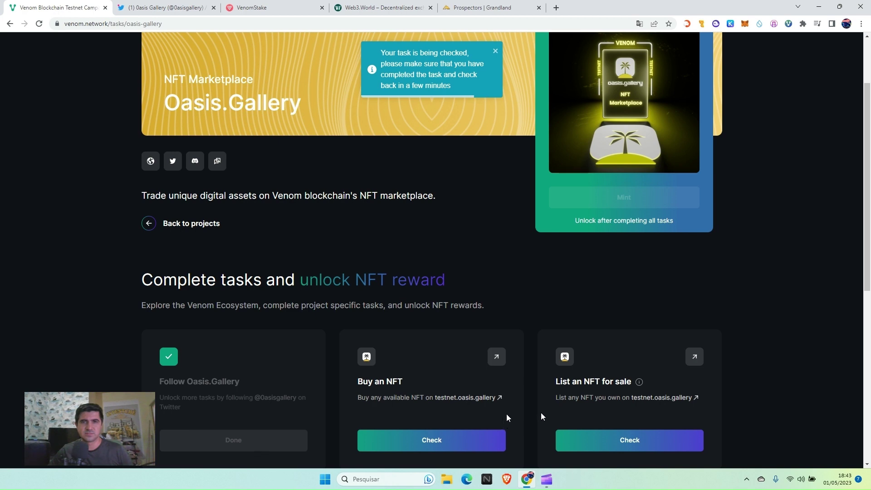
left_click(495, 51)
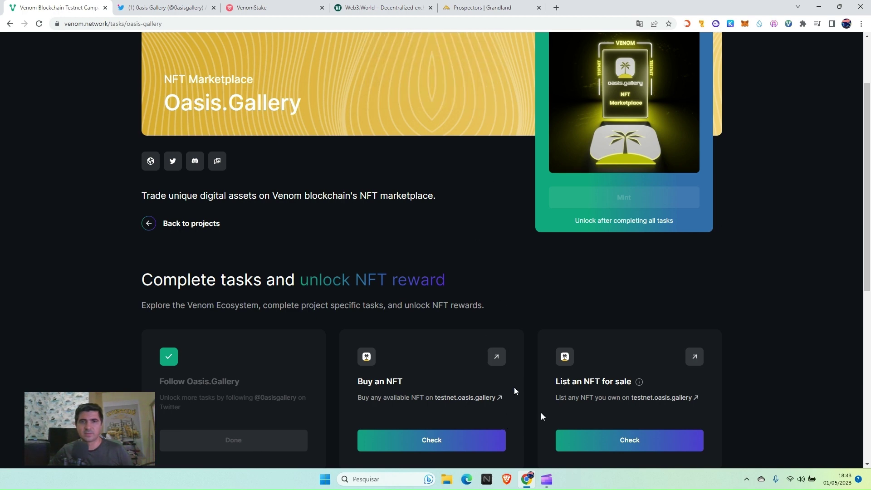
left_click(495, 358)
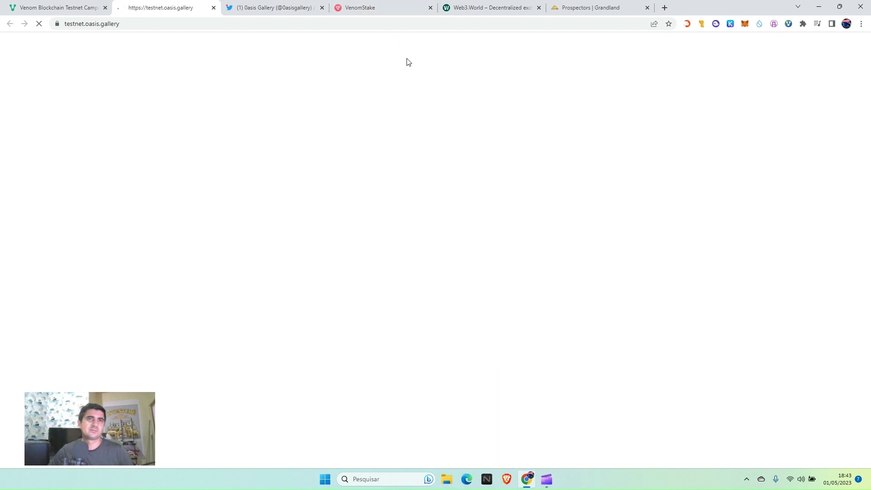
- Close the VenomStake and Web3.World tabs and switch to the Oasis Gallery marketplace
left_click(430, 8)
left_click(368, 4)
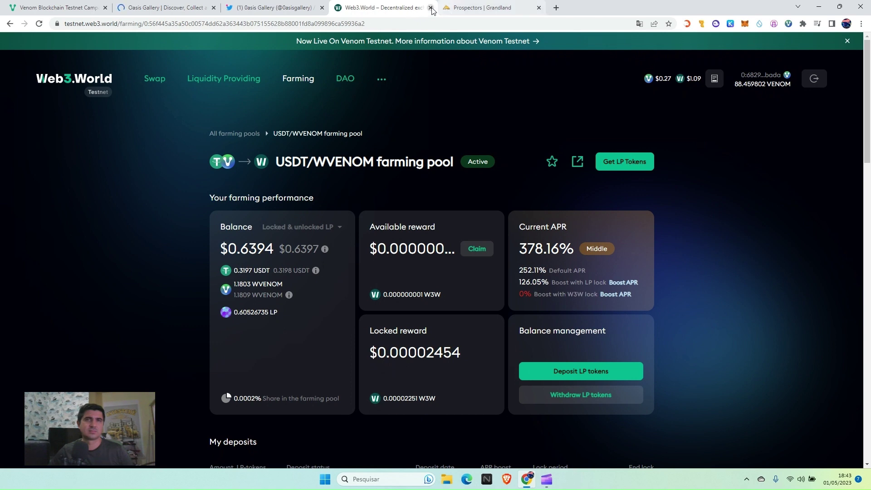
left_click(430, 7)
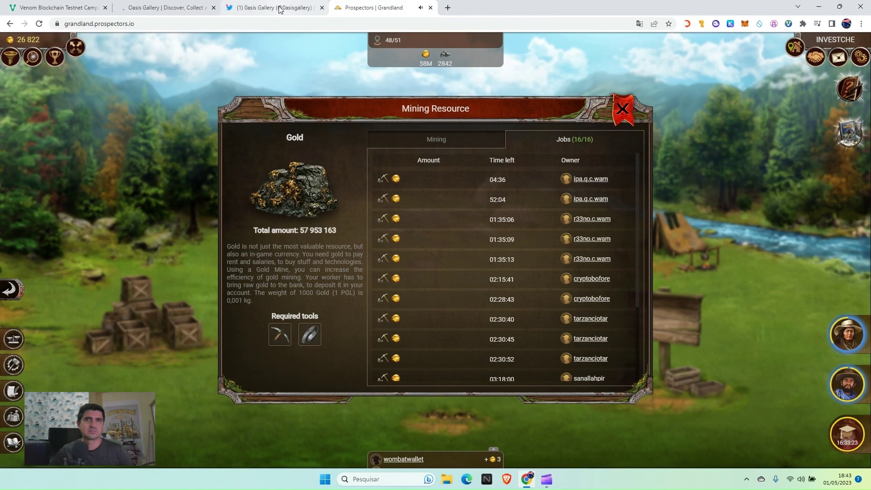
left_click(280, 8)
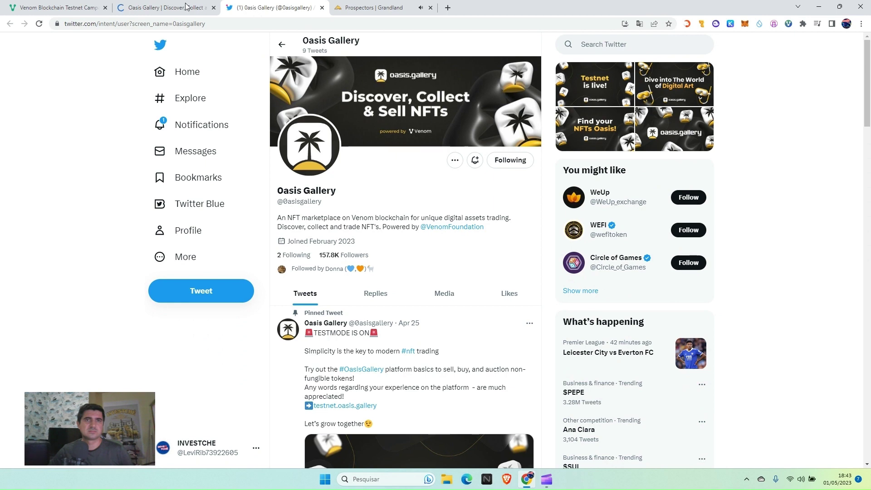
left_click(187, 6)
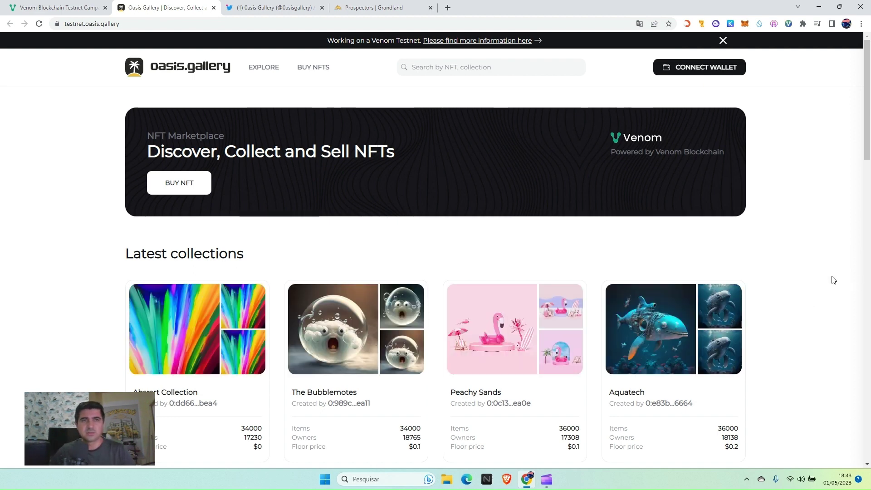
- Connect the Venom Chrome Extension wallet to Oasis.Gallery
left_click(728, 70)
left_click(451, 238)
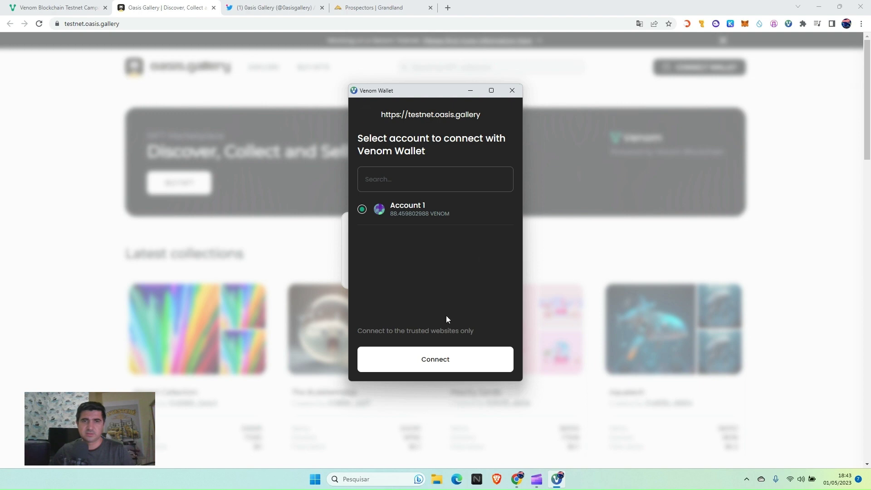
left_click(433, 359)
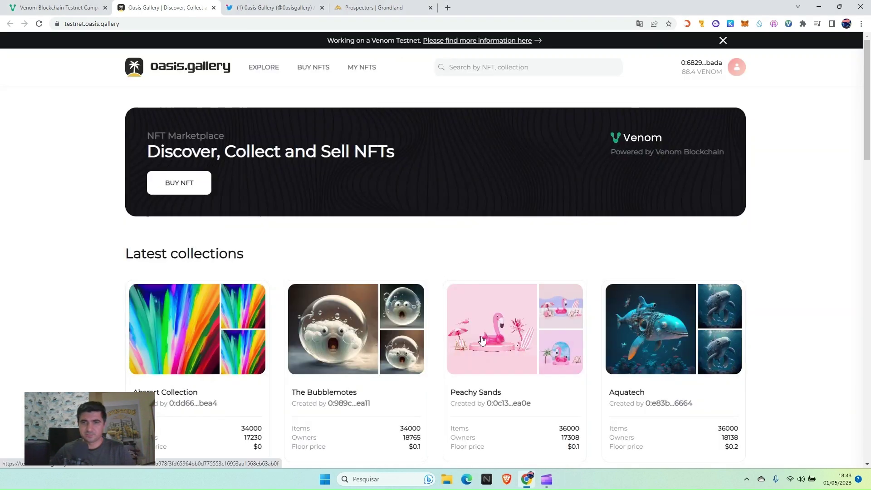
- Buy the Aquatech 34761 NFT for 1 VENOM and approve the wallet transaction
left_click(186, 183)
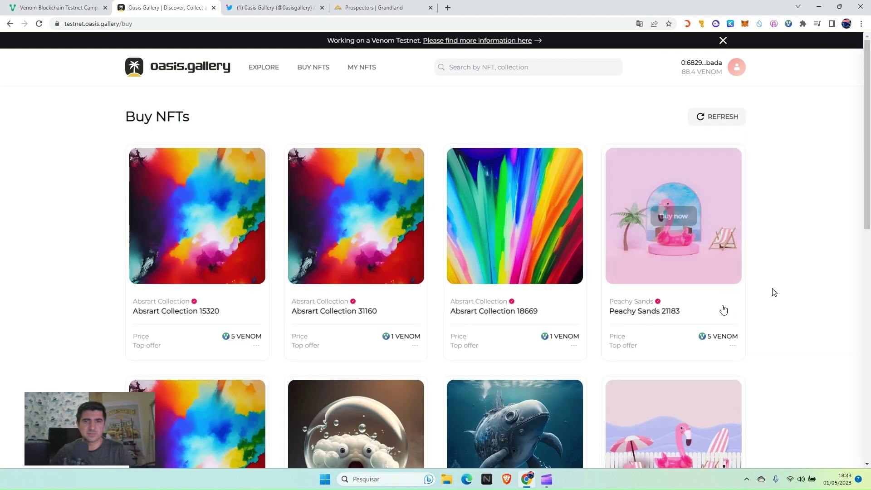
scroll(569, 333, "down", 4)
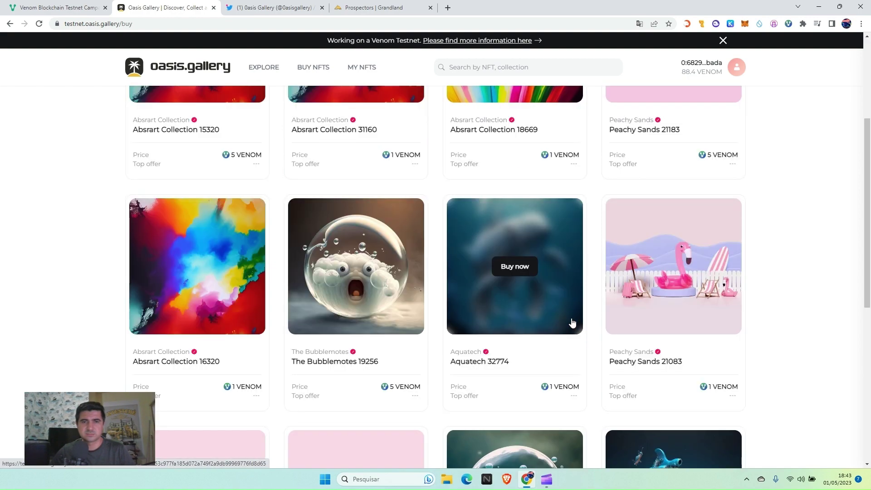
scroll(573, 321, "down", 4)
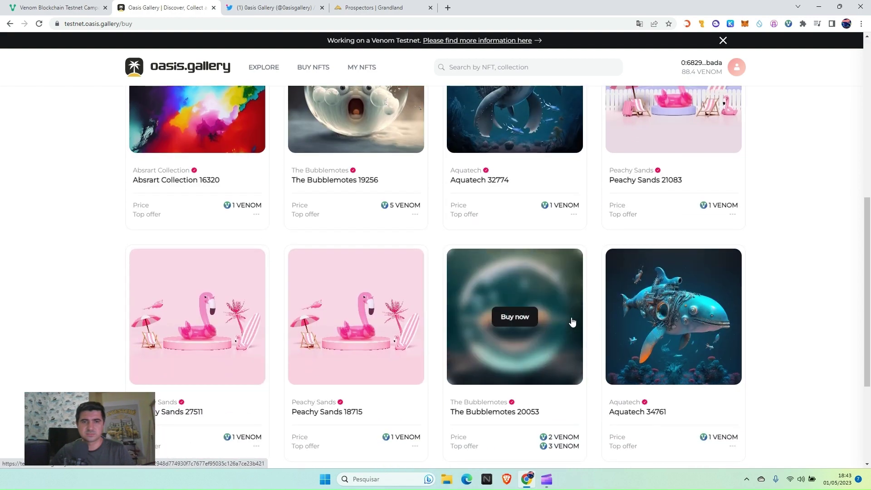
scroll(573, 316, "up", 8)
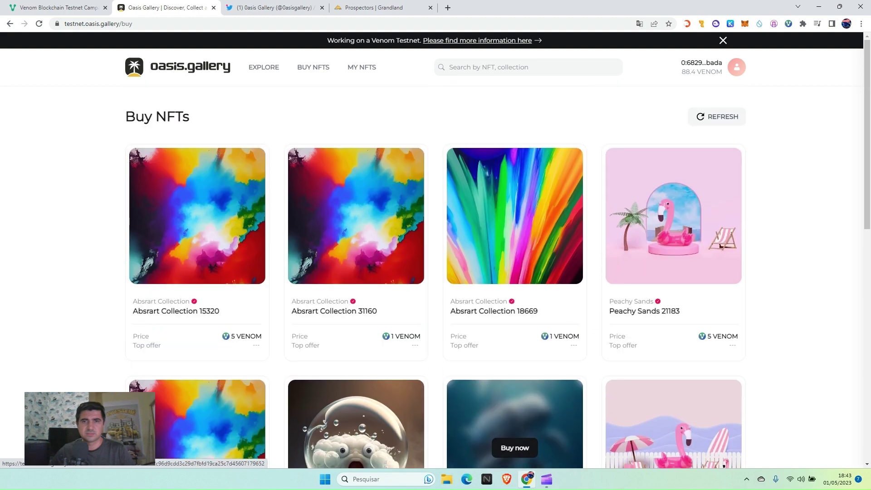
scroll(574, 316, "down", 5)
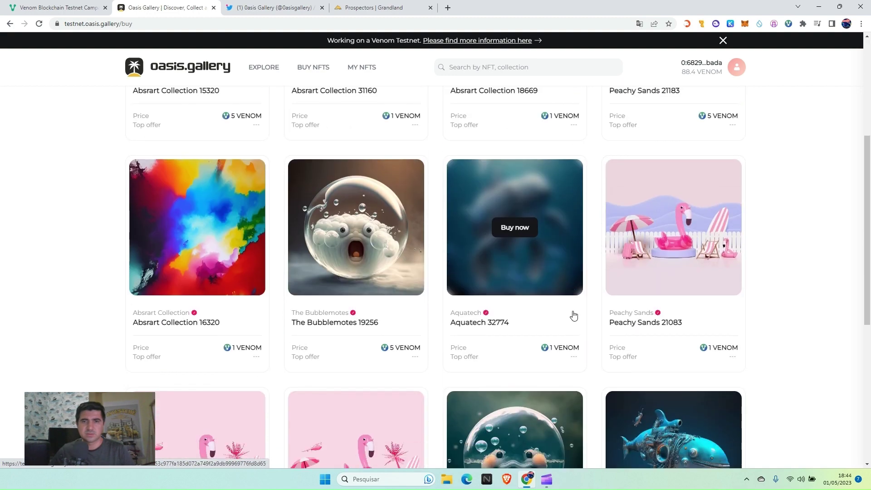
scroll(573, 316, "down", 3)
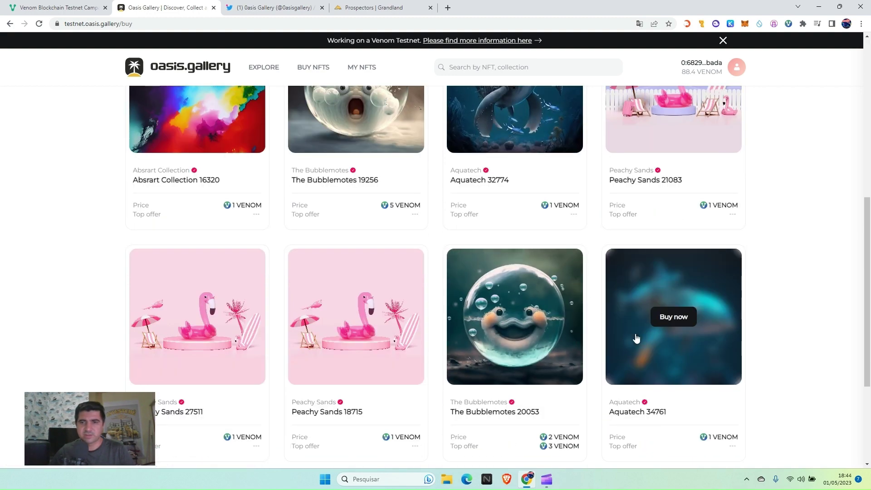
left_click(675, 317)
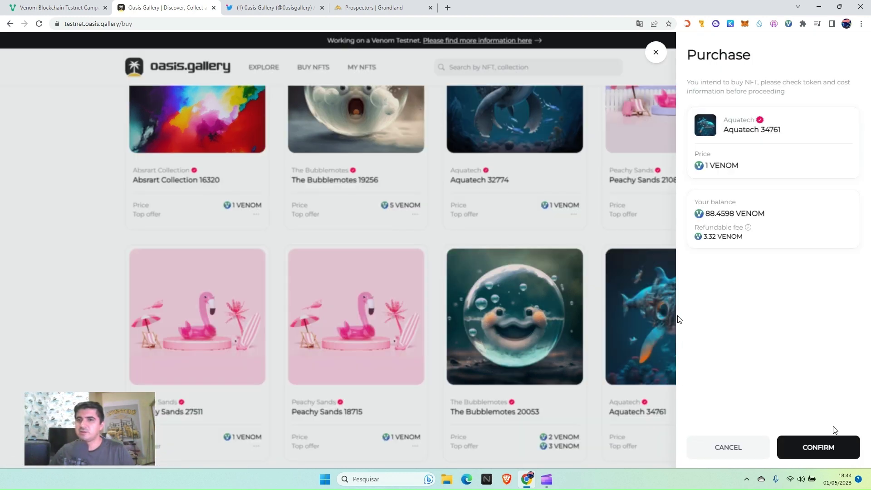
left_click(824, 446)
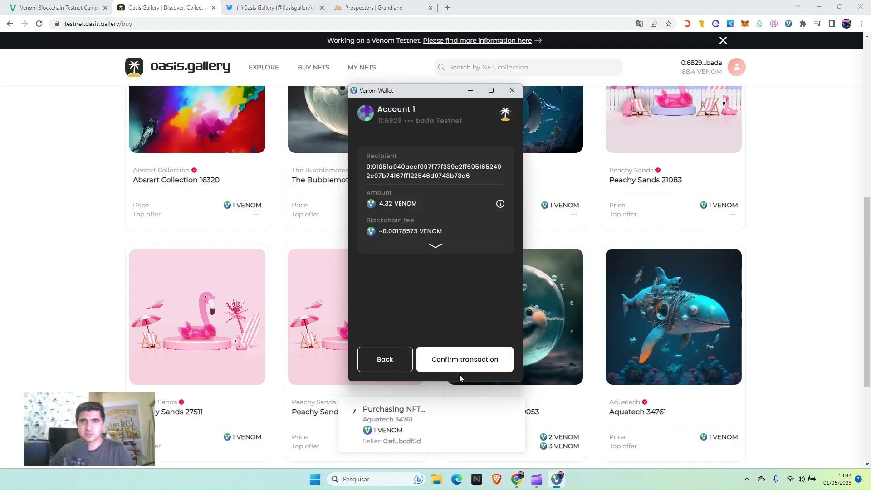
left_click(461, 364)
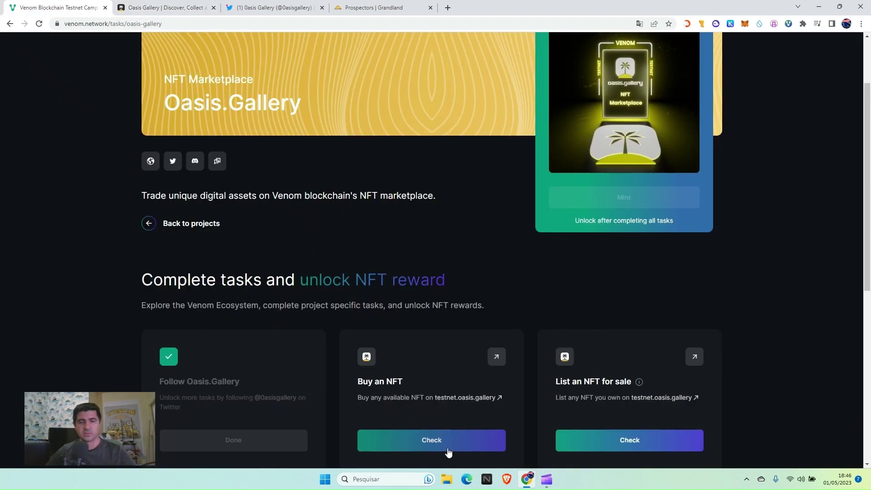
- Check the Buy an NFT task, then open the VenomPad task page
left_click(445, 450)
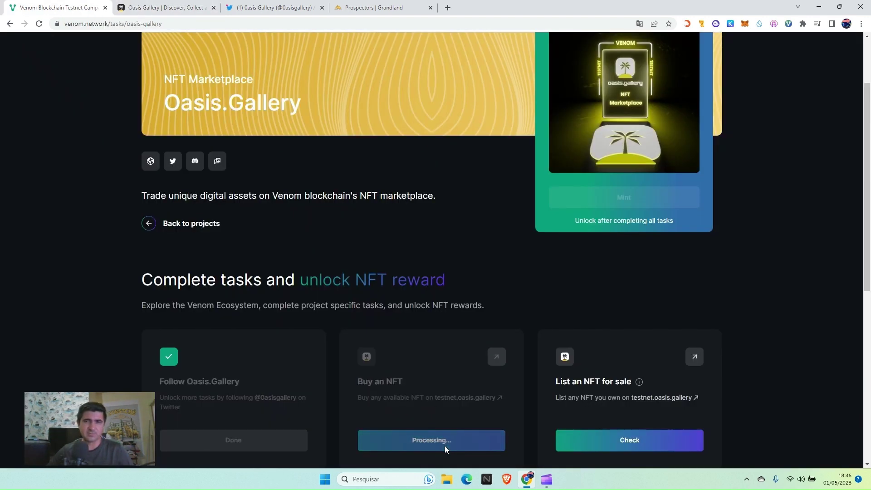
key("alt+Left")
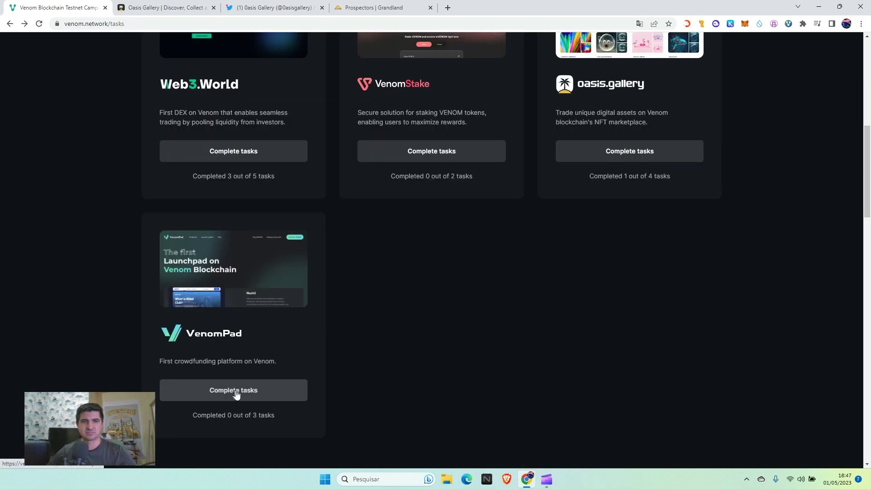
left_click(236, 391)
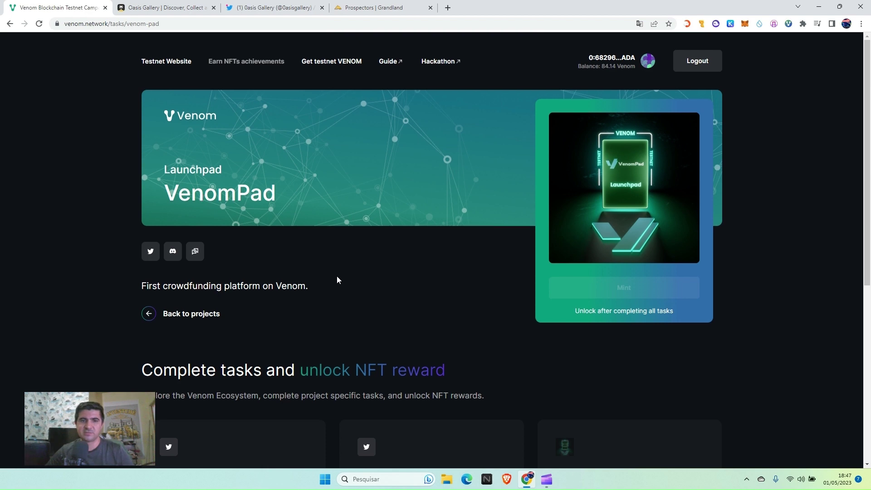
scroll(345, 277, "down", 4)
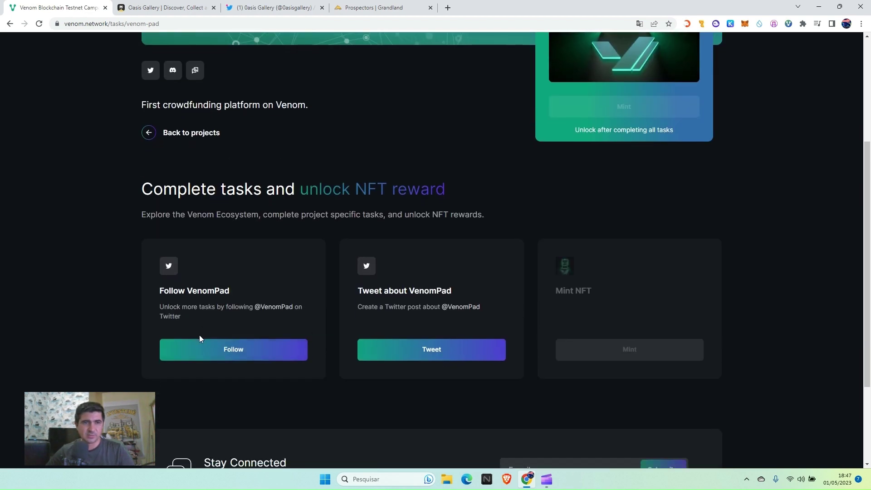
- Follow VenomPad on Twitter and check the Follow VenomPad task on the Venom page
left_click(212, 354)
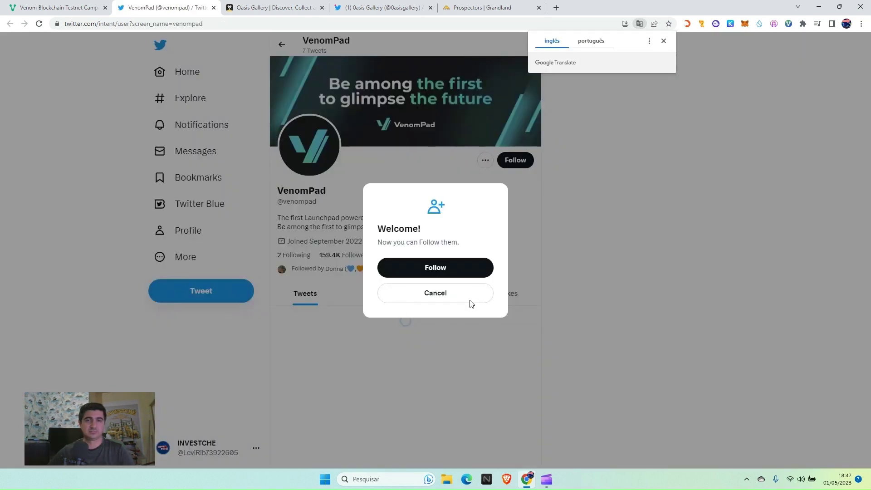
left_click(459, 278)
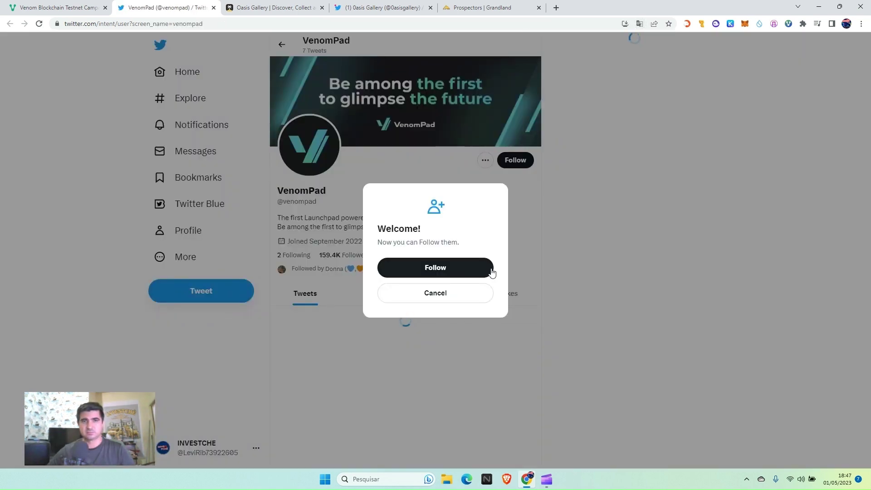
left_click(403, 276)
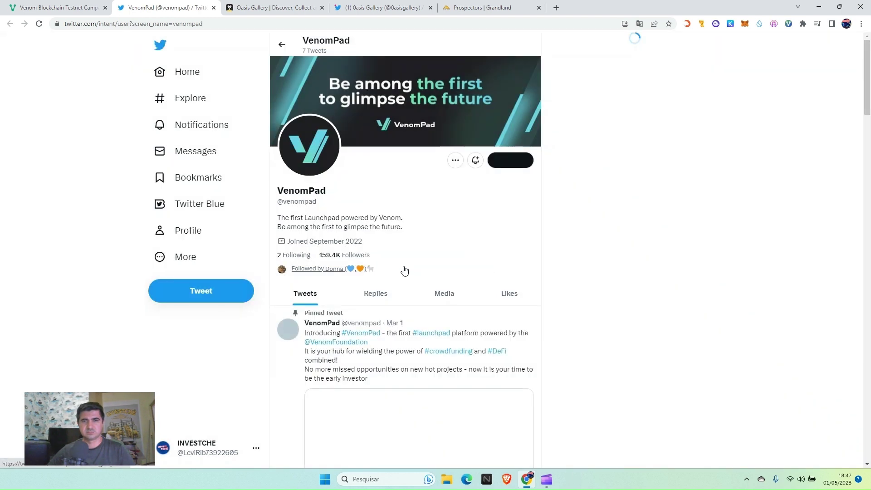
left_click(73, 8)
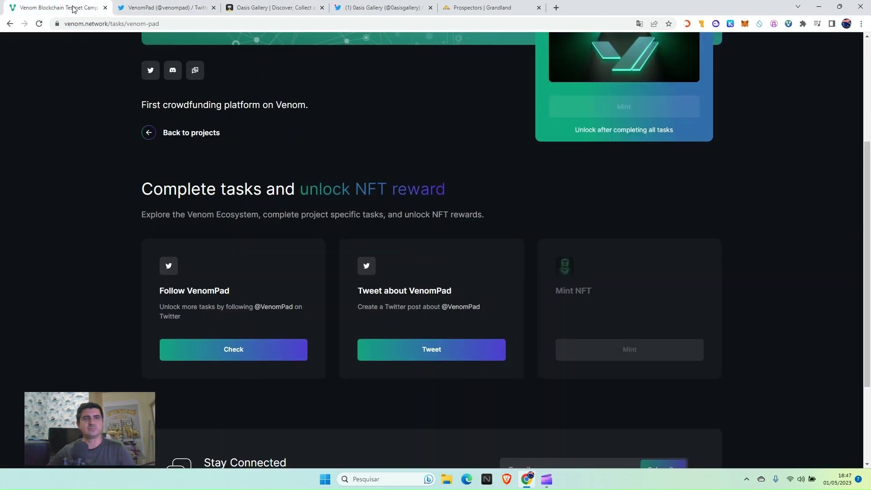
left_click(241, 354)
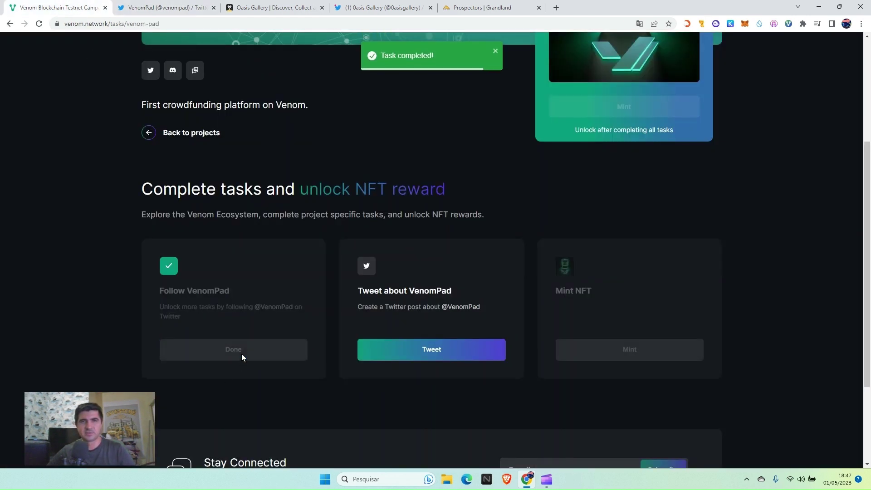
- Post the prefilled VenomPad tweet and return to the Venom tasks page
left_click(428, 353)
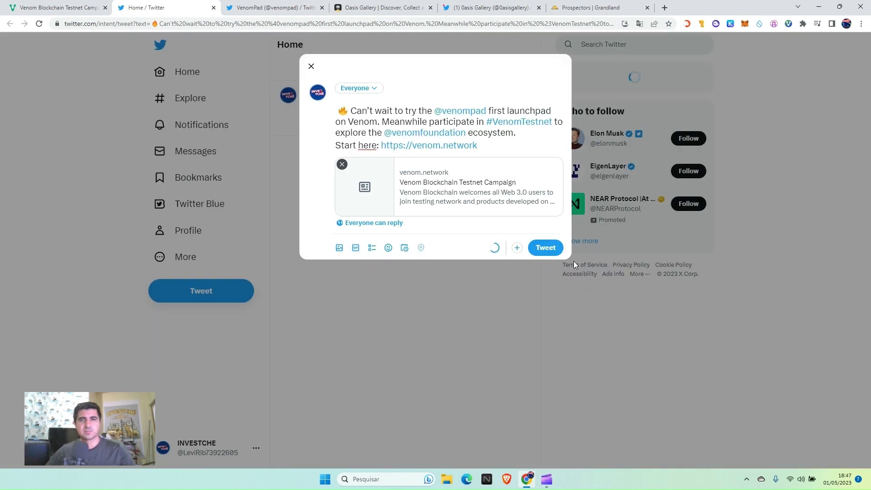
left_click(544, 250)
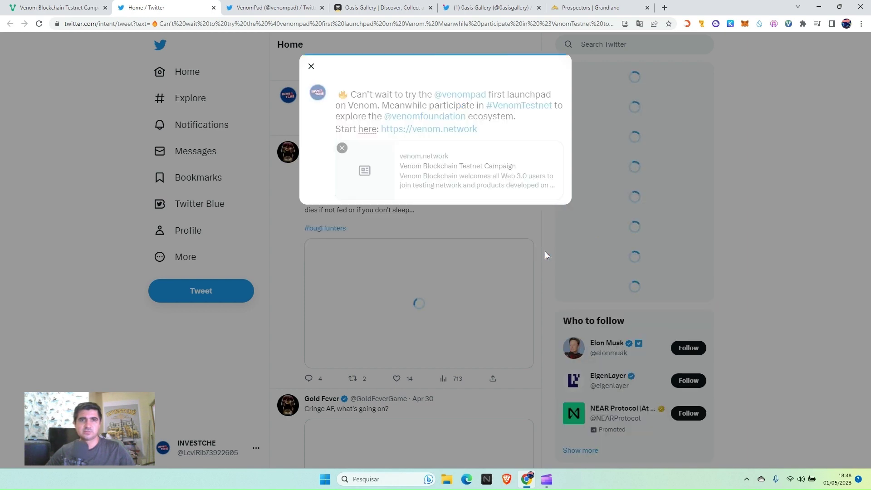
key("ctrl+1")
- Mint the VenomPad NFT reward, confirming with the wallet password
scroll(614, 285, "up", 1)
left_click(637, 397)
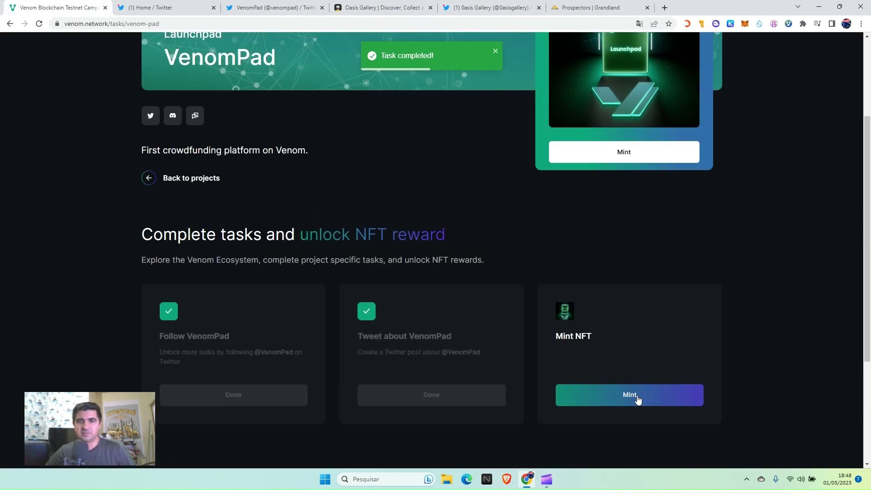
scroll(633, 287, "up", 2)
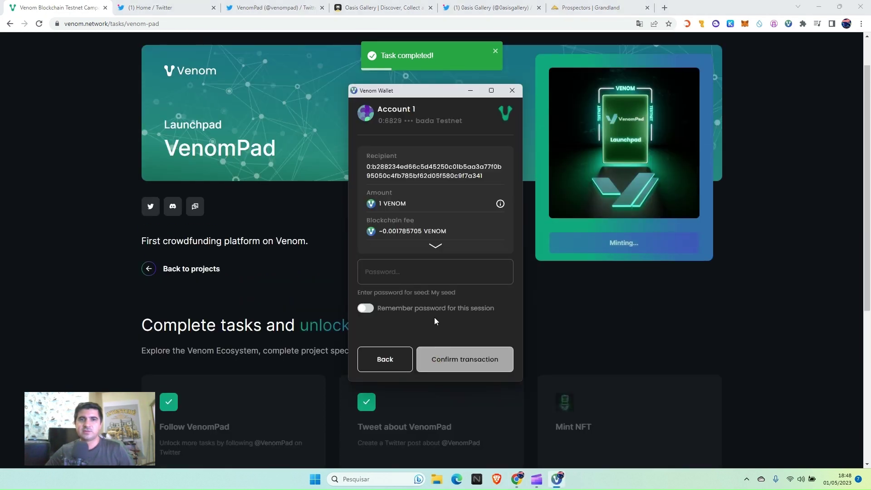
left_click(420, 276)
type("1")
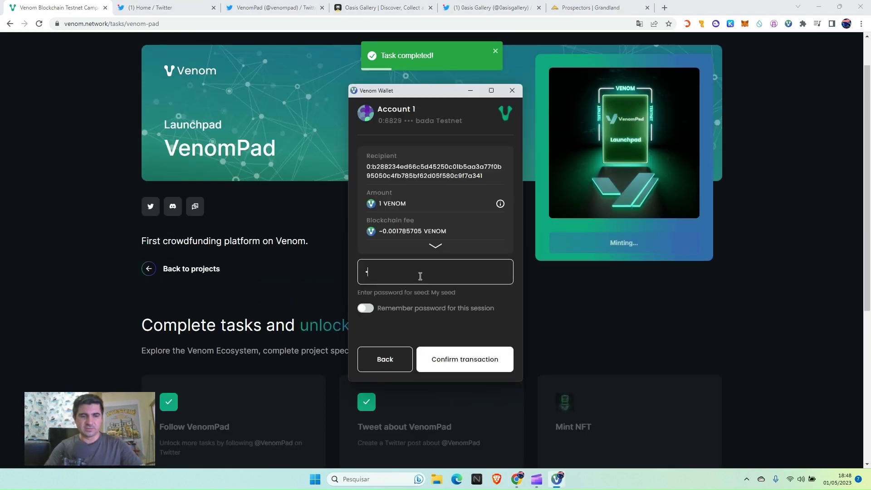
key("Return")
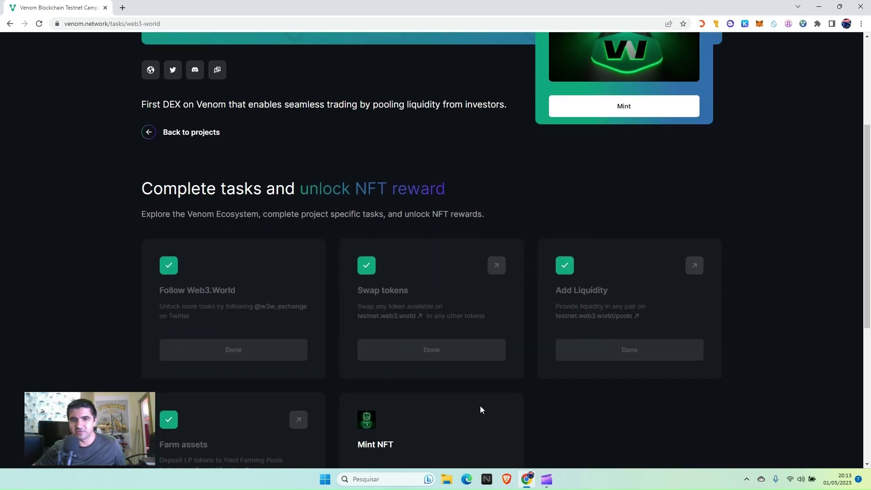
- Mint the Web3.World NFT reward and confirm it with the wallet password
scroll(480, 406, "down", 2)
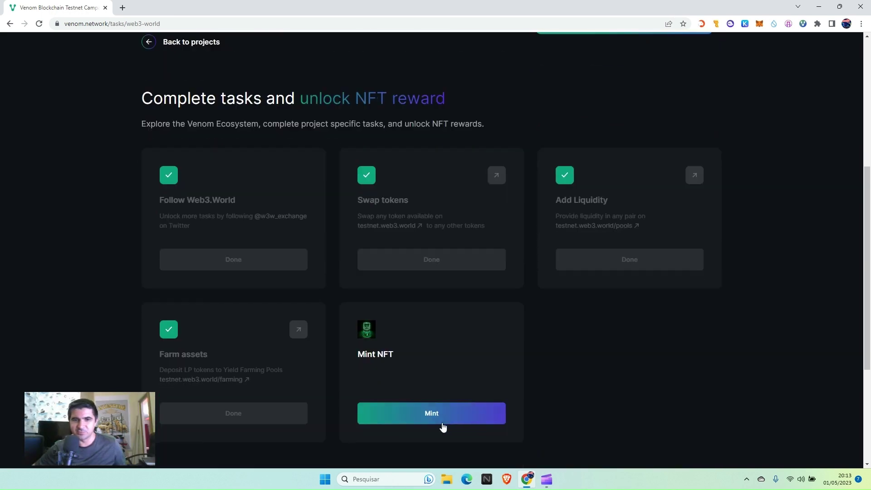
left_click(442, 417)
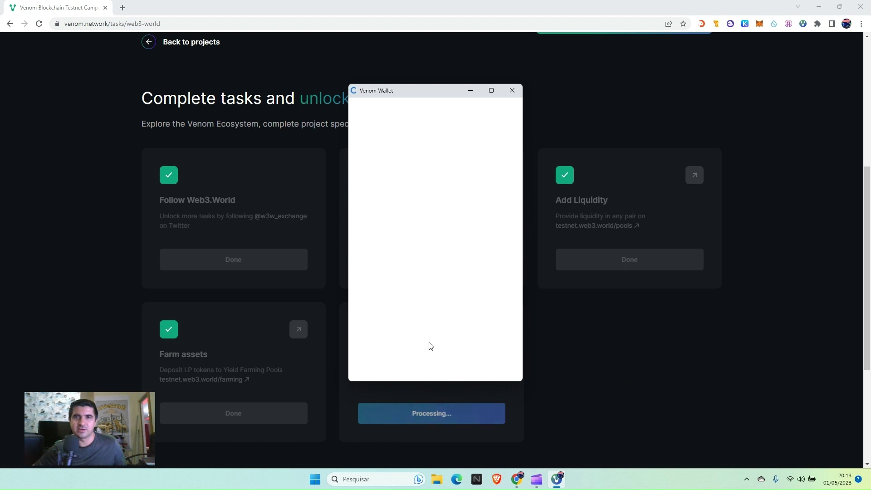
left_click(400, 263)
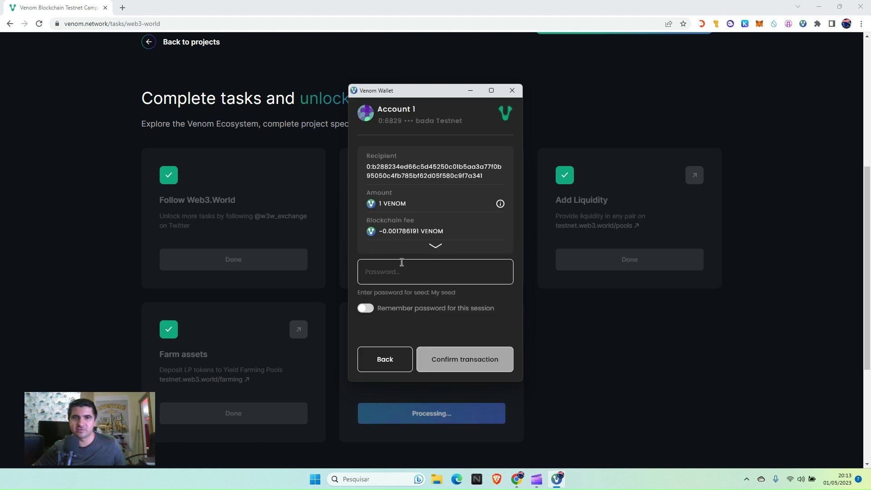
type("••")
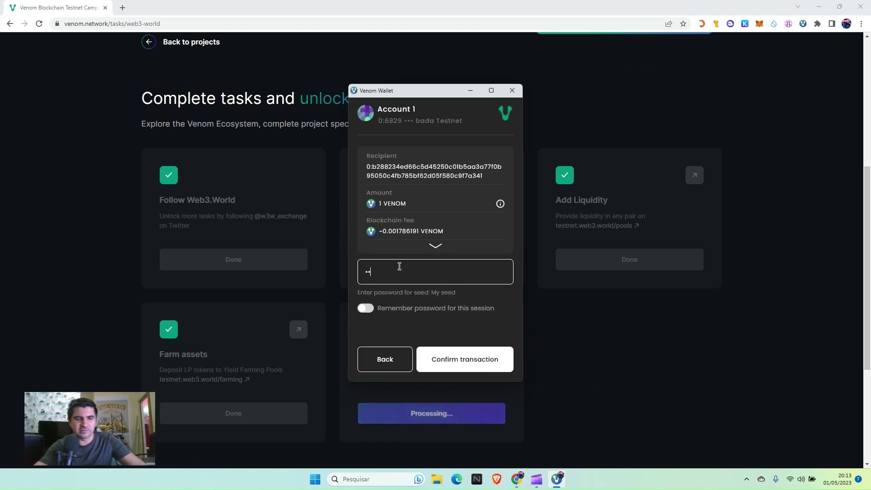
type("••••")
key("Return")
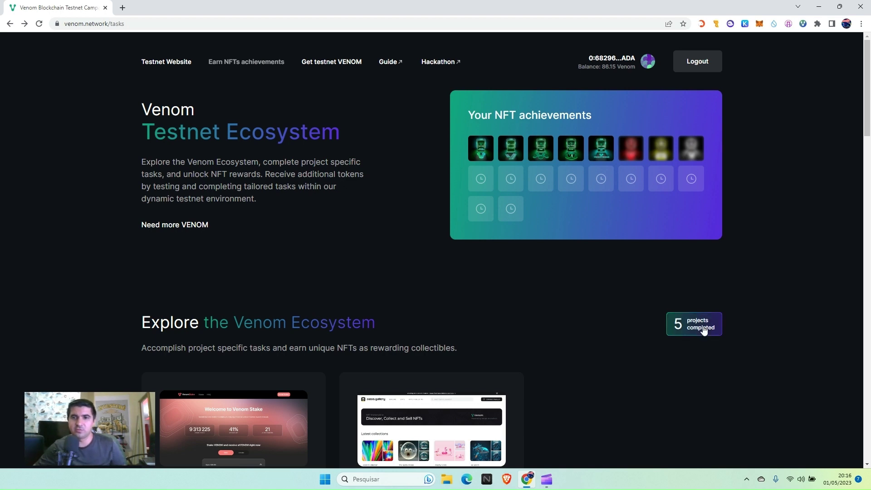
- Review the VenomStake task list, then return to the projects list
scroll(680, 334, "down", 3)
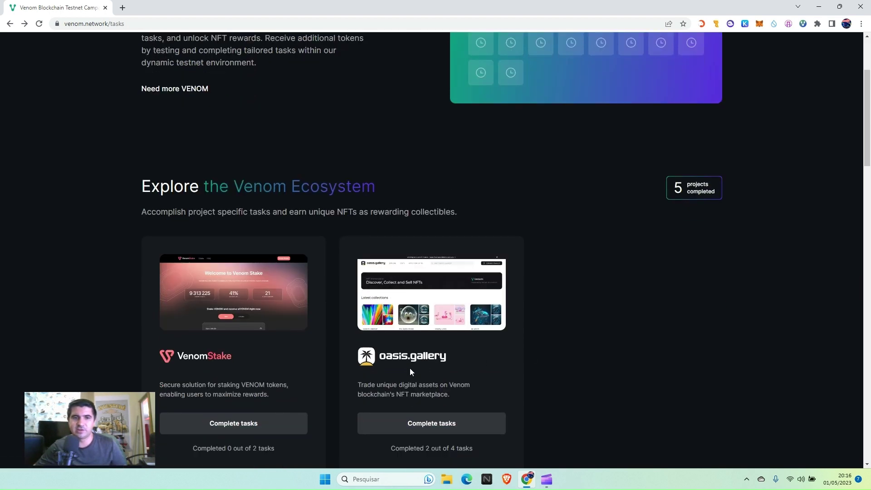
left_click(247, 425)
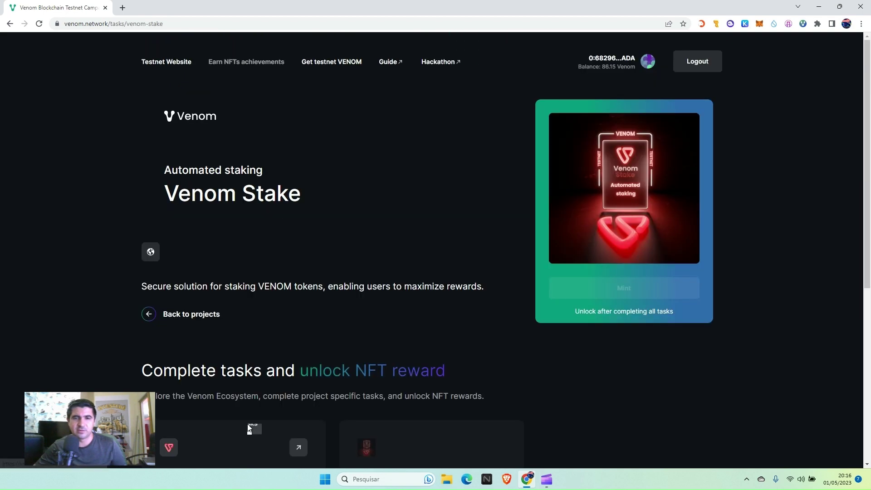
scroll(268, 362, "down", 5)
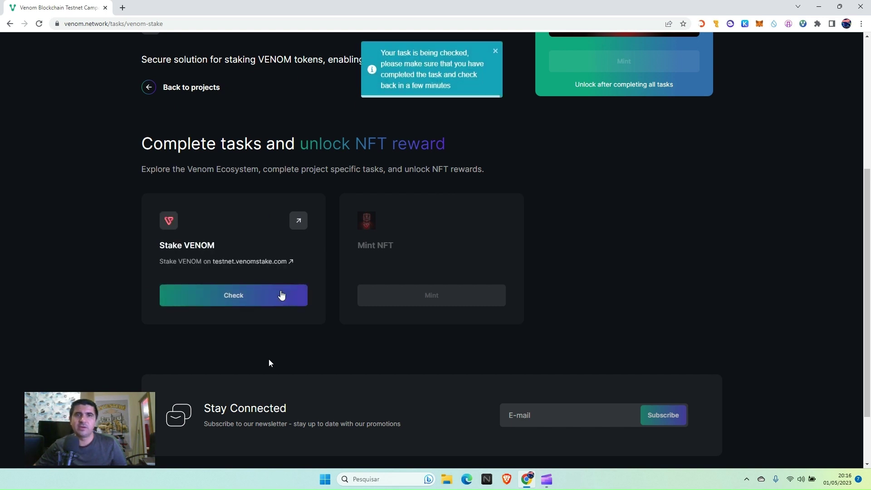
left_click(9, 23)
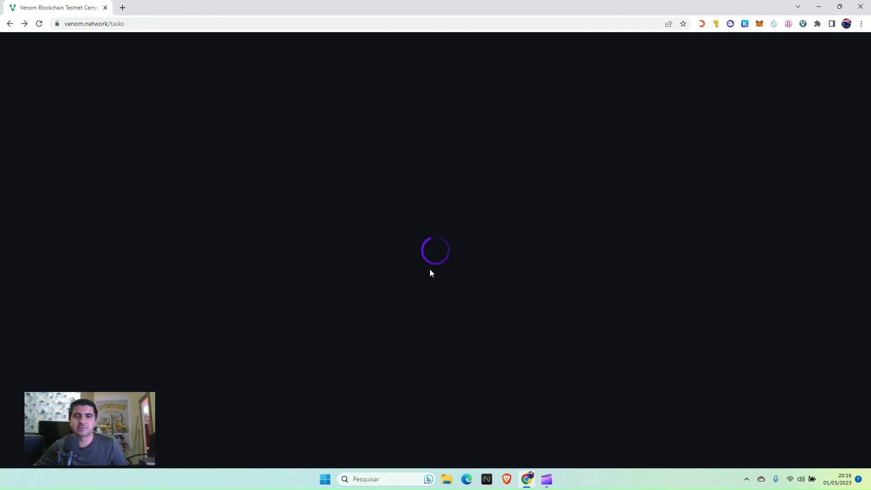
- Check the Oasis.Gallery List an NFT task and open the testnet marketplace
scroll(444, 372, "down", 4)
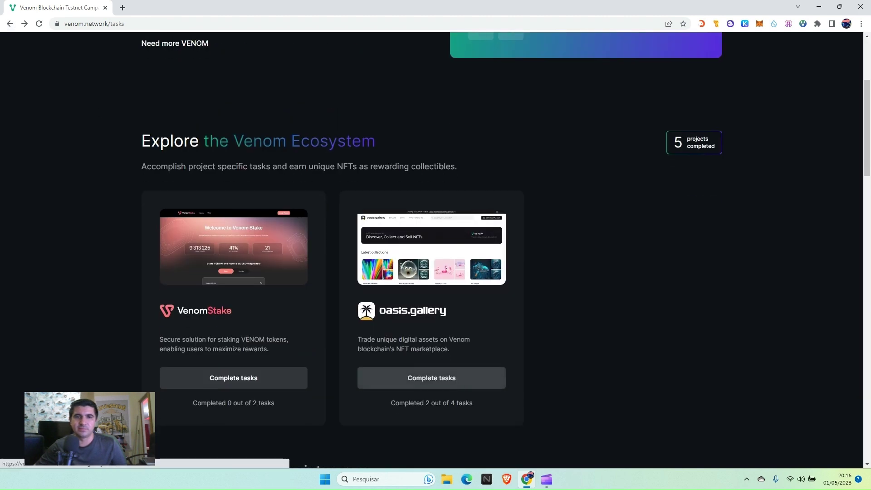
left_click(456, 379)
scroll(455, 377, "down", 4)
left_click(586, 357)
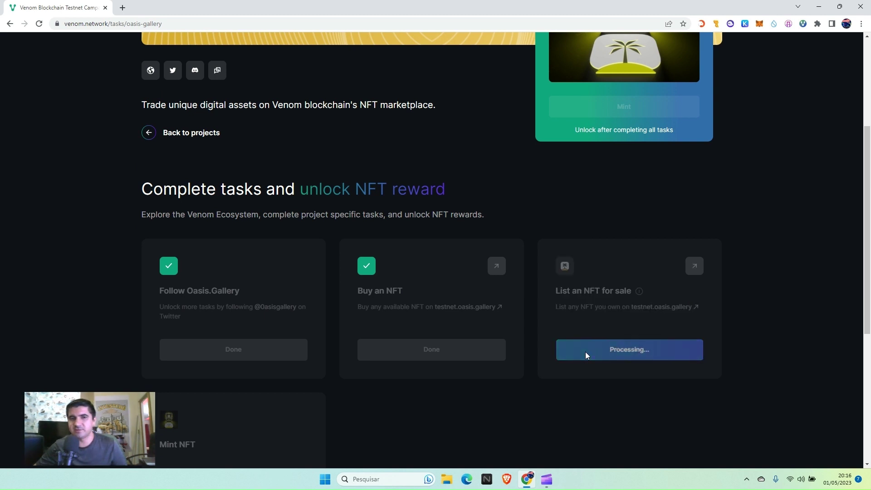
left_click(695, 266)
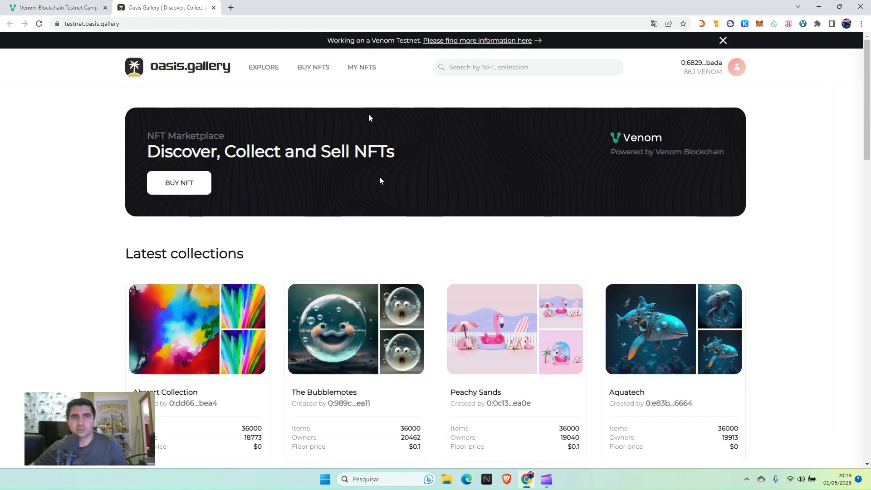
- Go to My NFTs and open the collected Aquatech 34761, currently not for sale
left_click(359, 68)
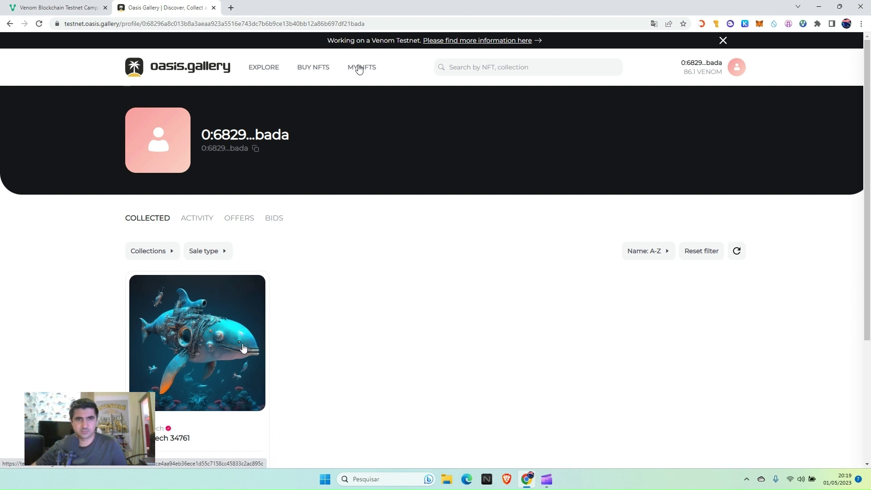
scroll(215, 347, "down", 2)
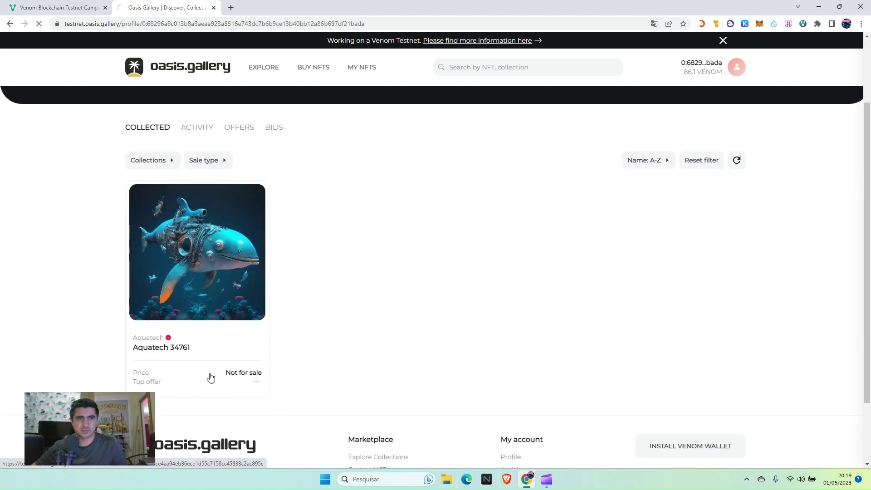
left_click(206, 275)
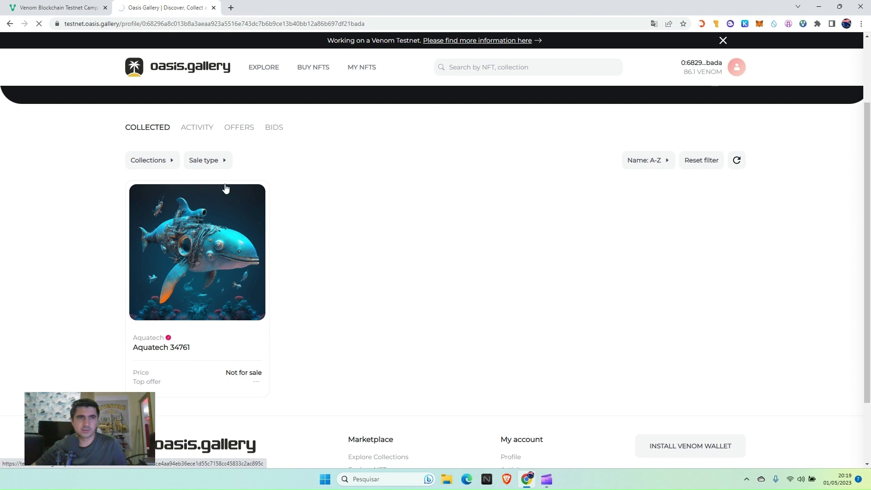
left_click(197, 162)
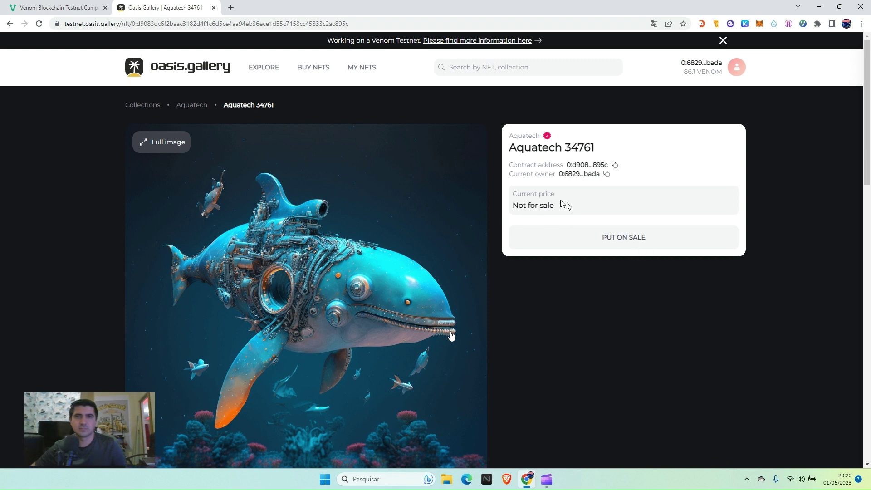
- Put Aquatech 34761 on sale for 5 VENOM and approve the listing in the wallet
left_click(620, 241)
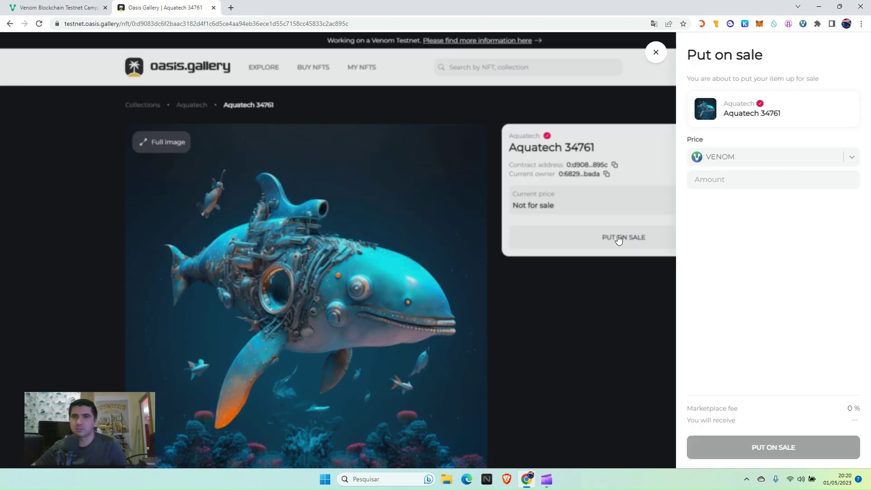
left_click(708, 245)
type("5")
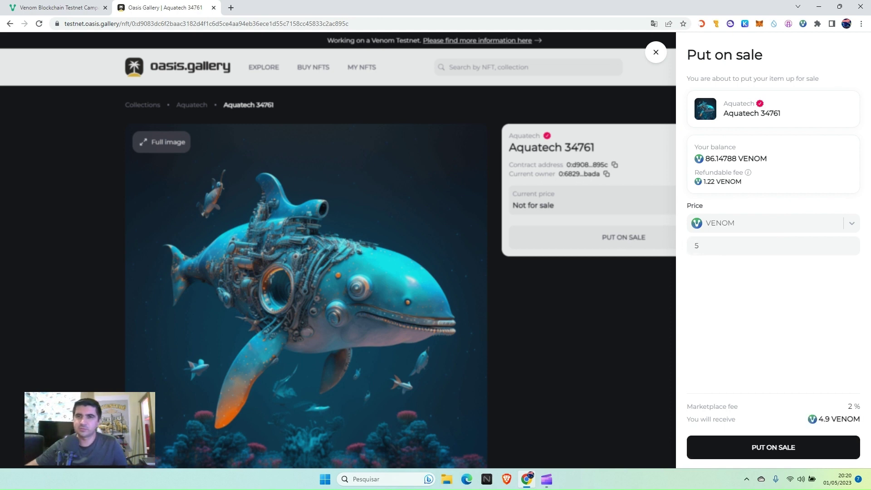
left_click(773, 447)
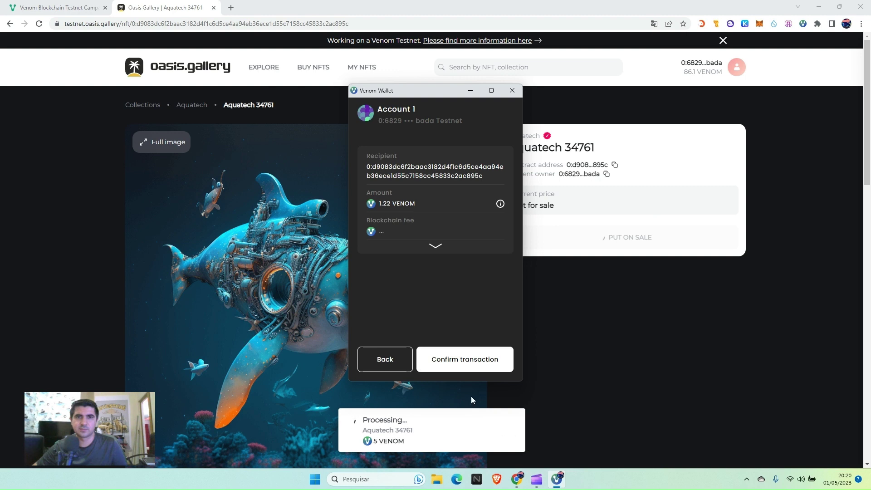
left_click(443, 366)
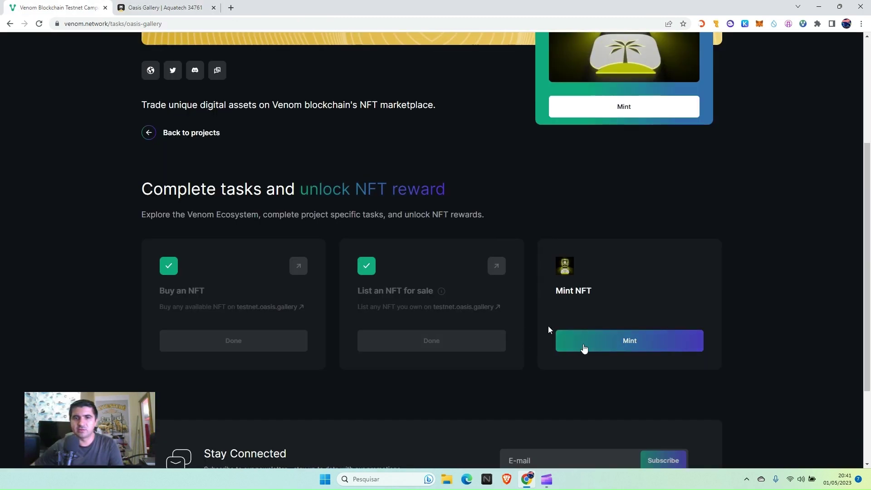
- Mint the Oasis.Gallery reward NFT and go back to the projects overview
left_click(584, 347)
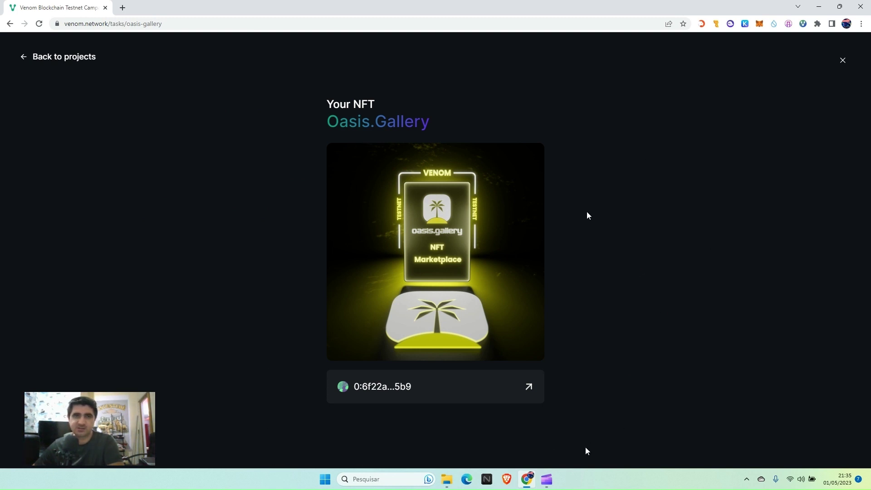
left_click(22, 58)
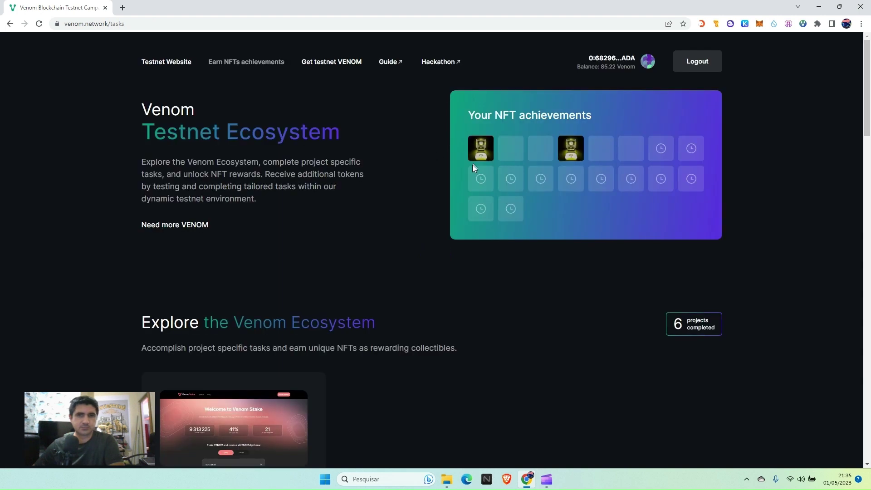
- Launch GamerHash from the Start menu, minimize it to the tray, and dismiss its notification
left_click(324, 479)
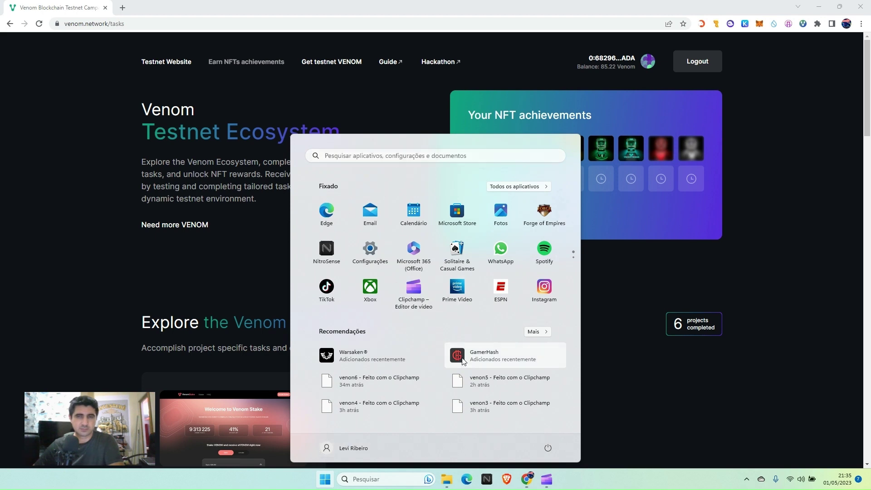
left_click(462, 358)
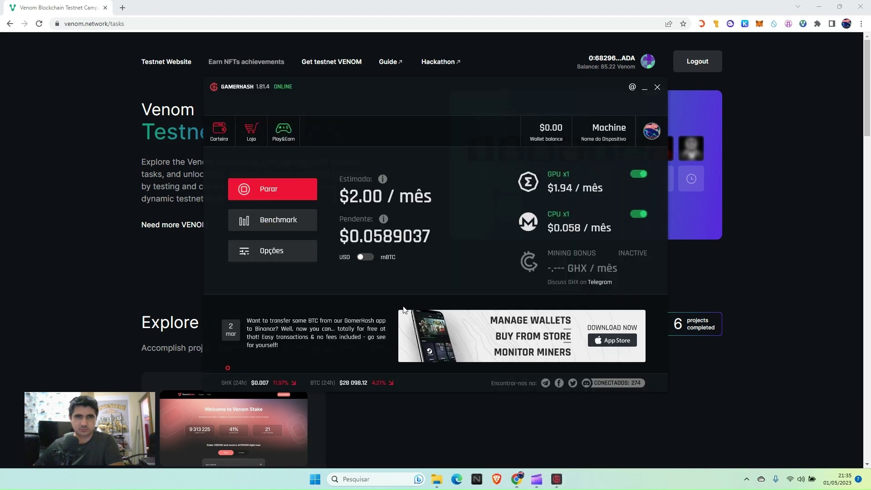
left_click(657, 88)
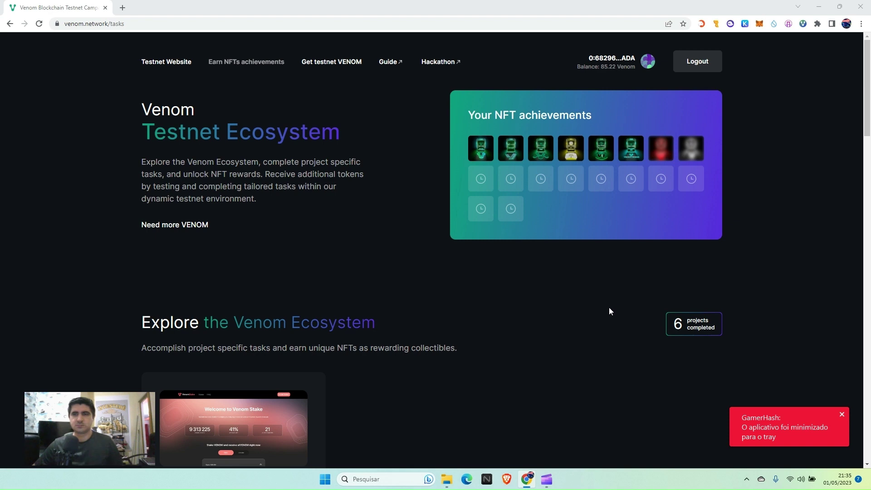
left_click(841, 413)
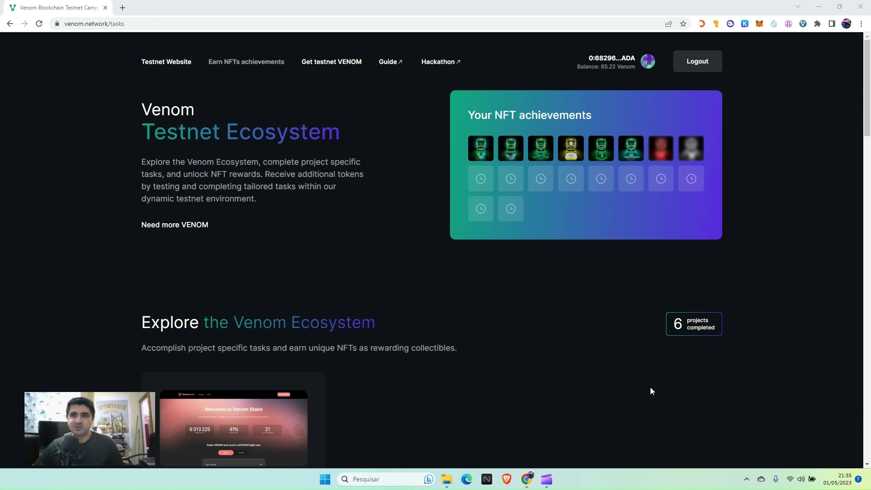
- Open VenomStake's task list and check the Stake VENOM task twice; it stays pending
scroll(476, 343, "down", 2)
scroll(240, 342, "down", 2)
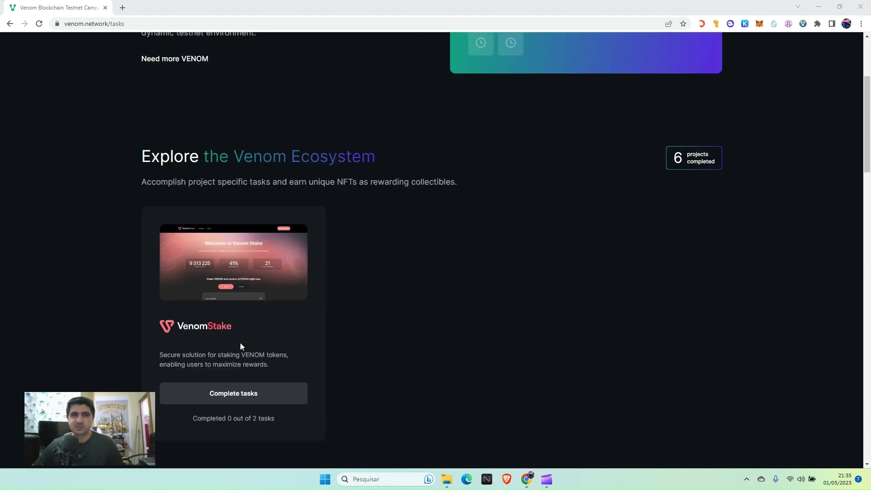
left_click(210, 383)
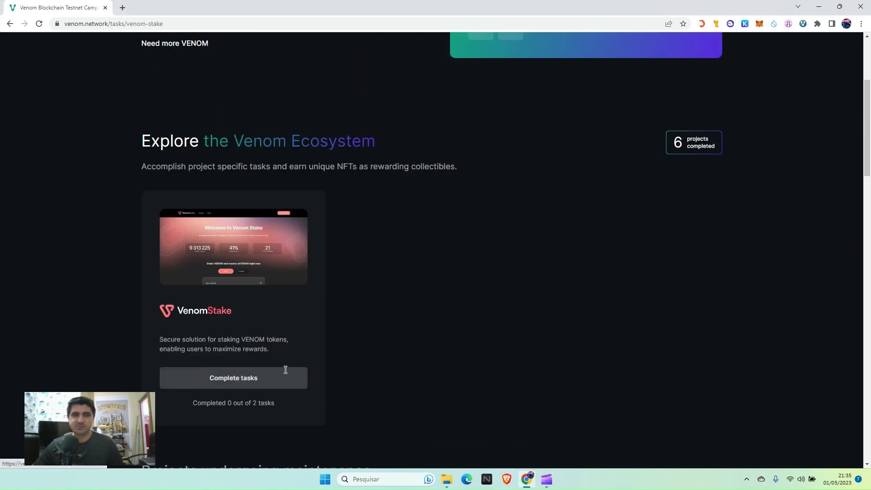
scroll(310, 359, "down", 4)
left_click(249, 344)
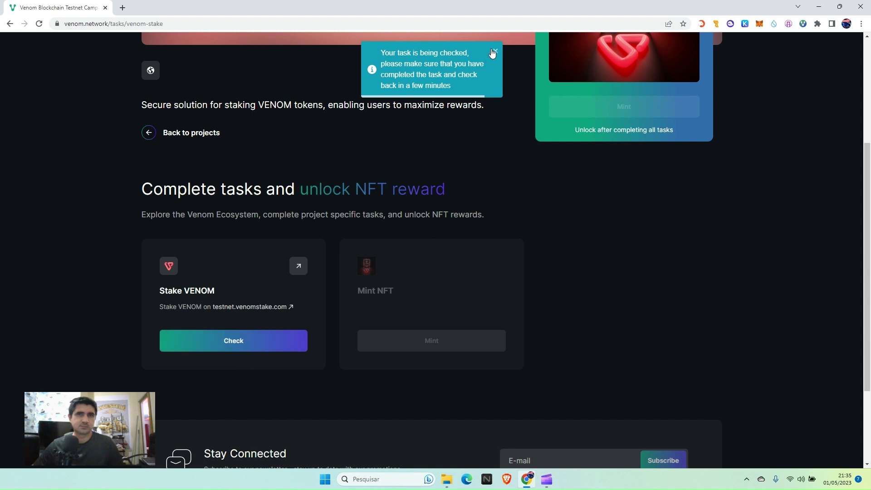
left_click(494, 53)
left_click(228, 343)
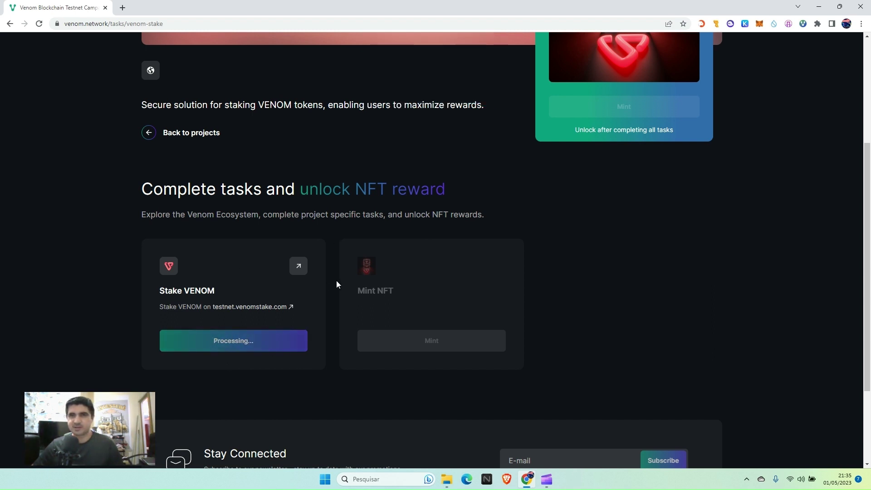
- Return to the projects overview, which still shows 6 projects completed
left_click(10, 25)
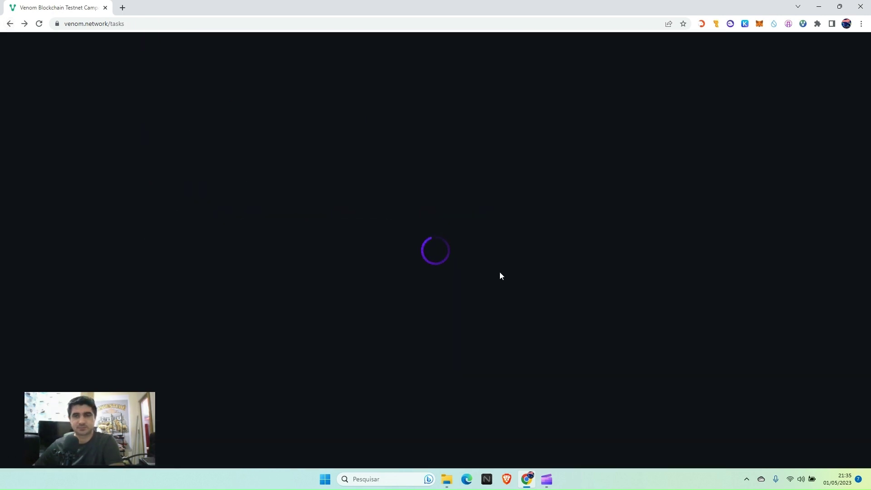
scroll(501, 268, "down", 5)
scroll(501, 263, "down", 4)
scroll(449, 312, "up", 6)
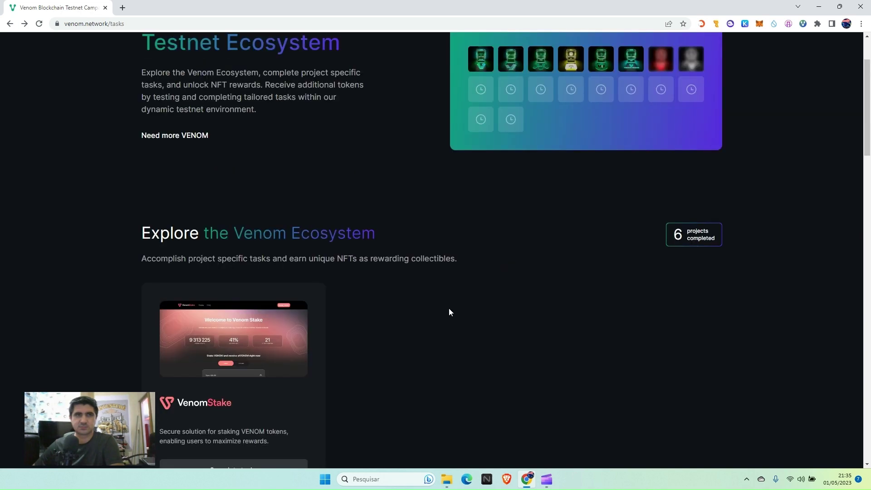
scroll(449, 312, "up", 3)
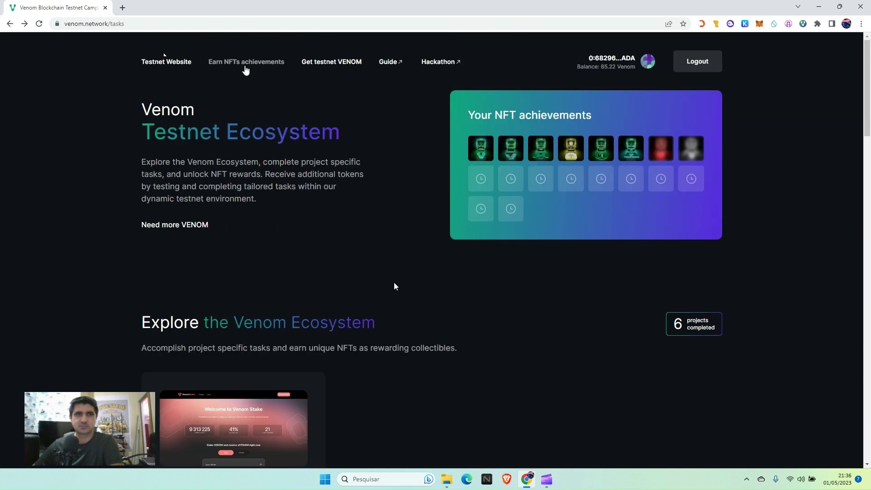
- Start the daily quiz from 'Get testnet VENOM' and submit 'Use Venomscan' as the answer
left_click(341, 63)
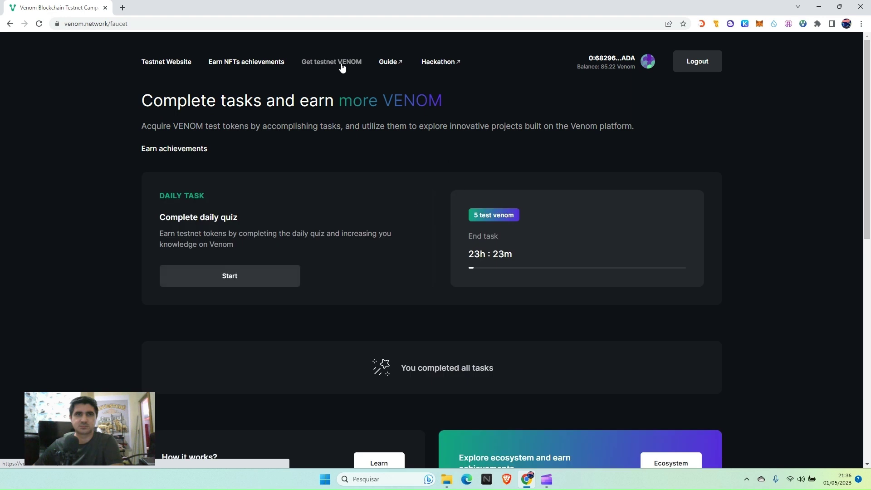
left_click(230, 278)
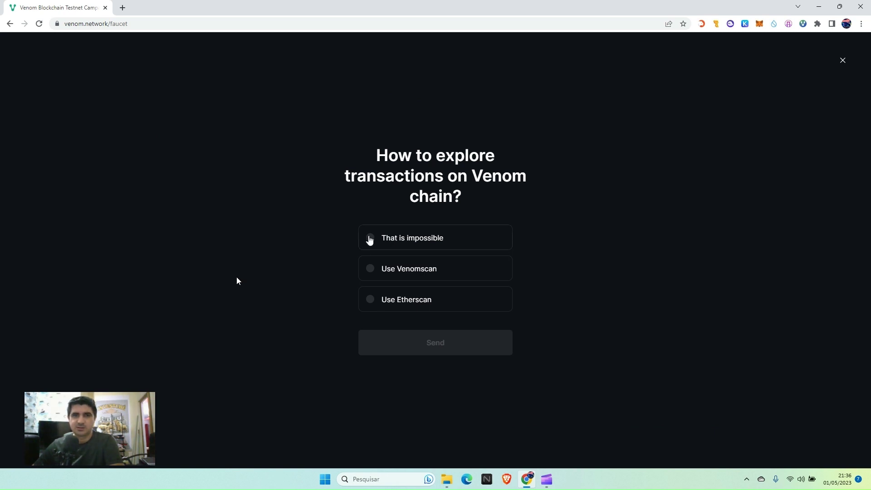
left_click(367, 272)
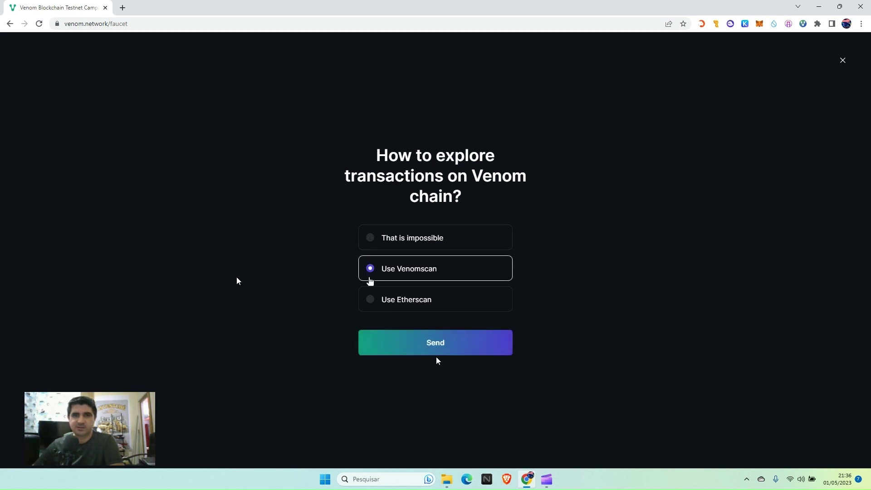
left_click(431, 344)
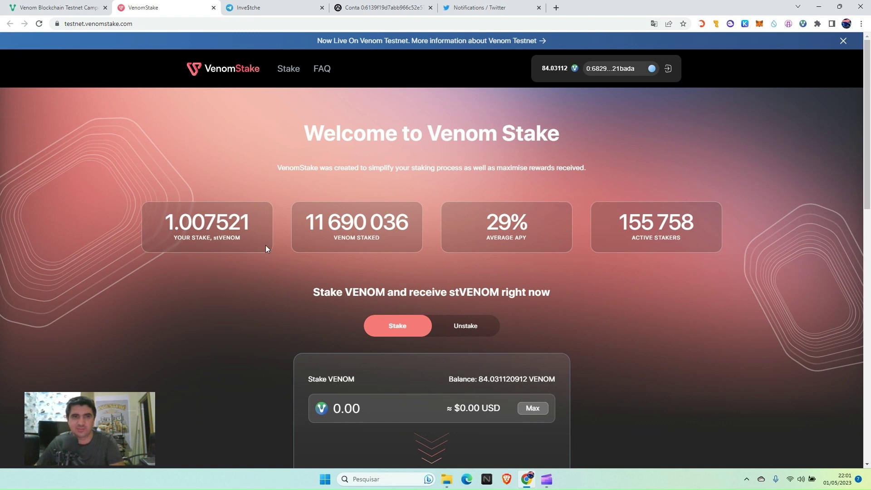
- Review the staked stVENOM in the Unstake form, then request the Stake VENOM check
left_click(457, 326)
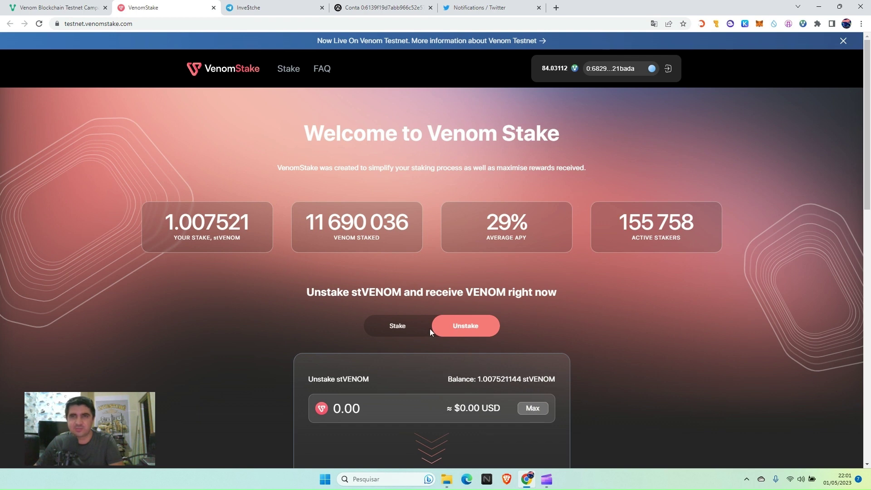
left_click(55, 7)
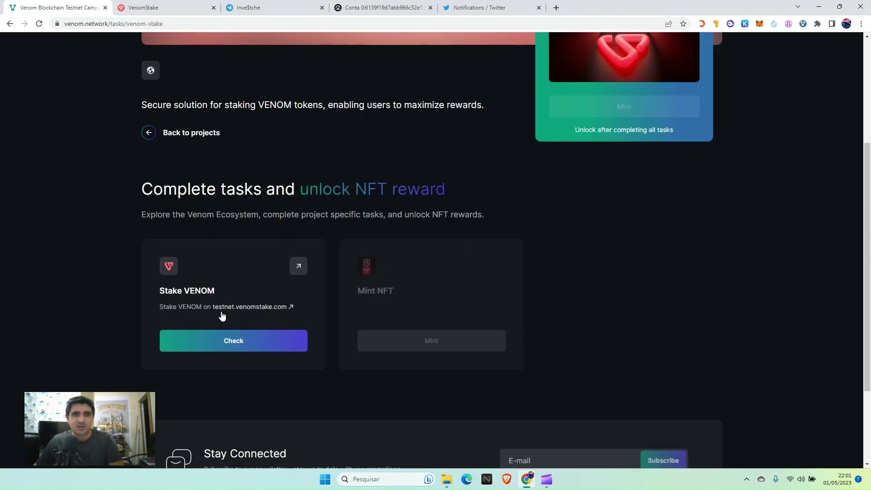
left_click(229, 345)
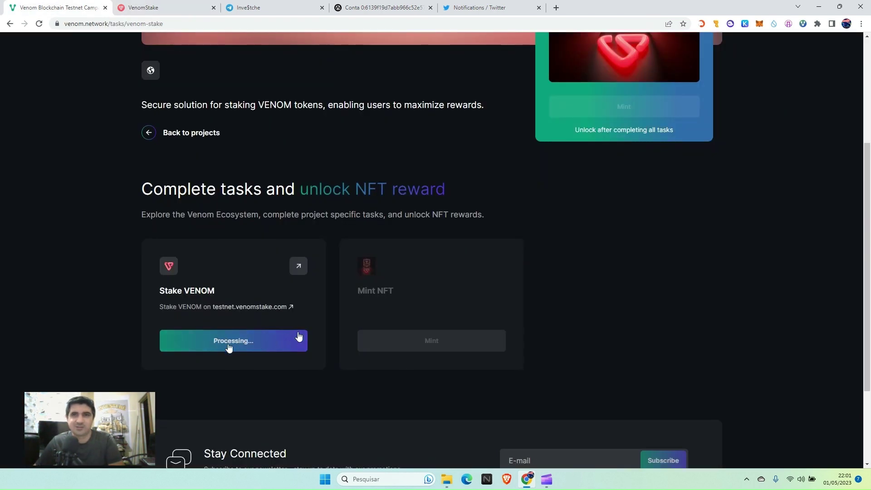
scroll(326, 310, "up", 2)
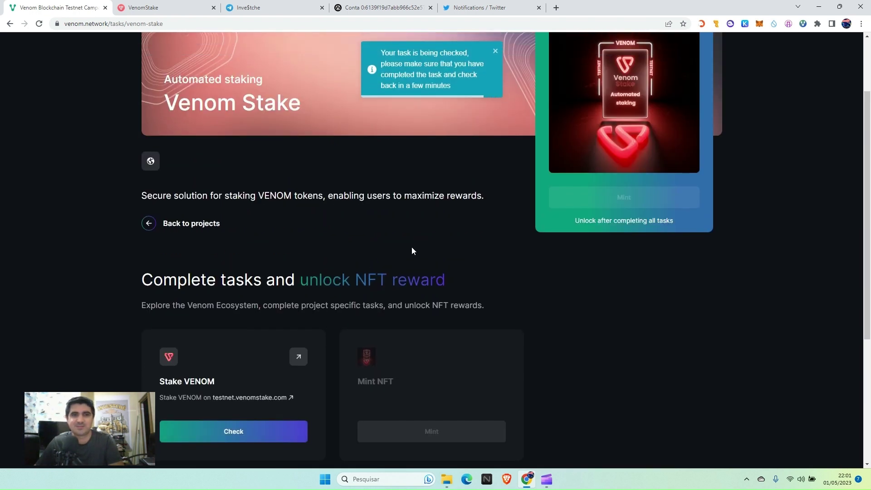
left_click(495, 52)
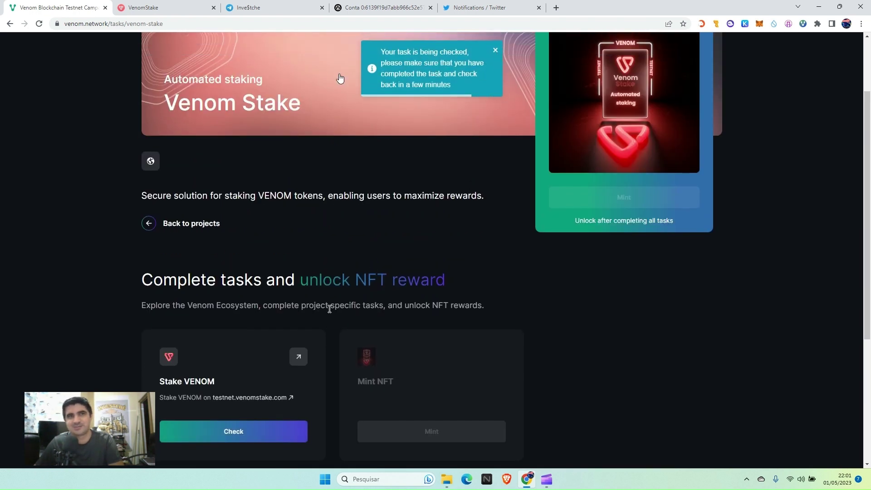
- Reload the task page and check Stake VENOM once more; it remains under checking
left_click(39, 24)
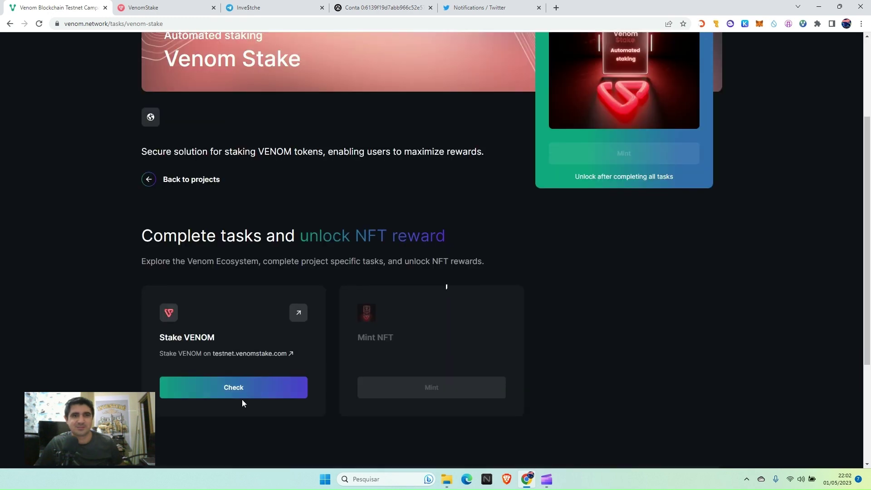
left_click(250, 389)
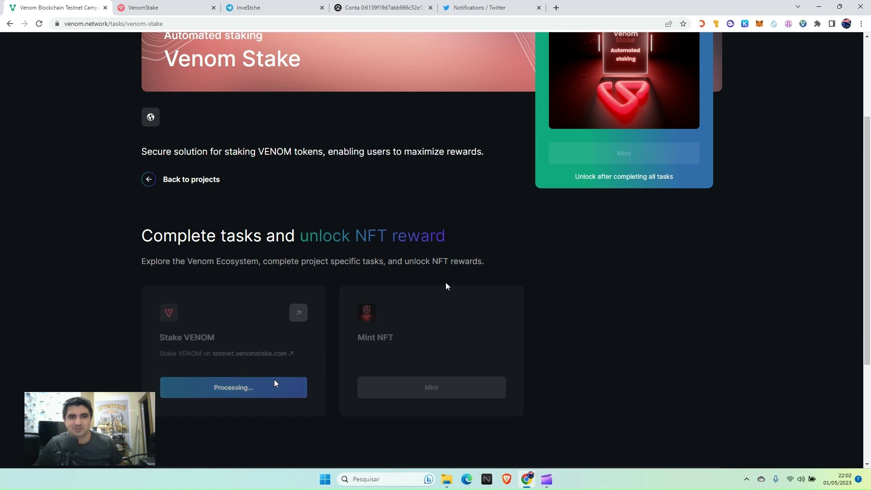
left_click(496, 53)
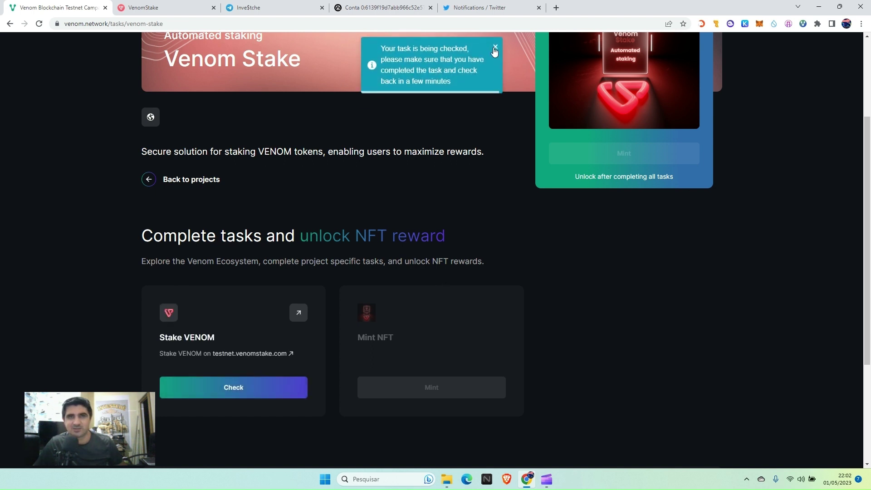